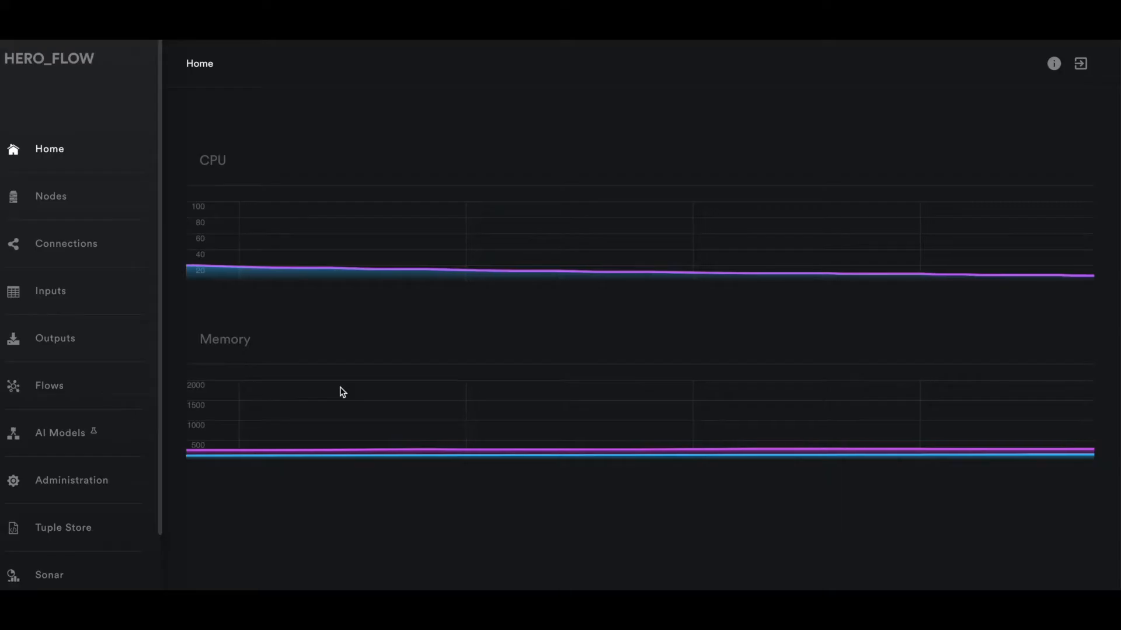
Start a new OCR function named MOOCR and proceed to its layout template selection
scroll(54, 493, down, 1)
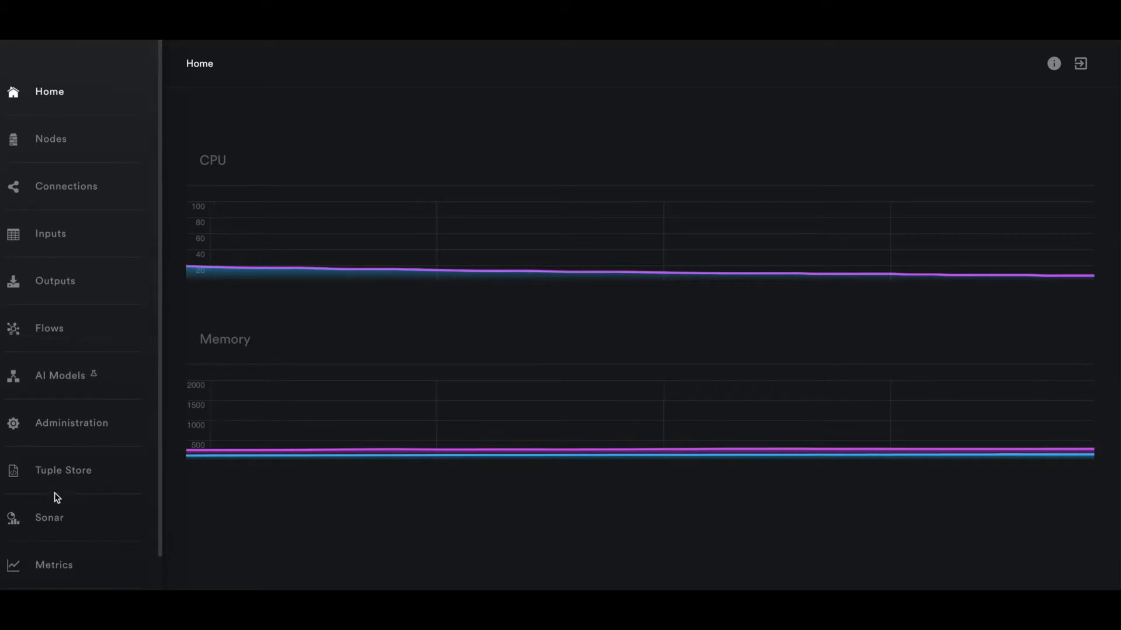
scroll(54, 498, down, 3)
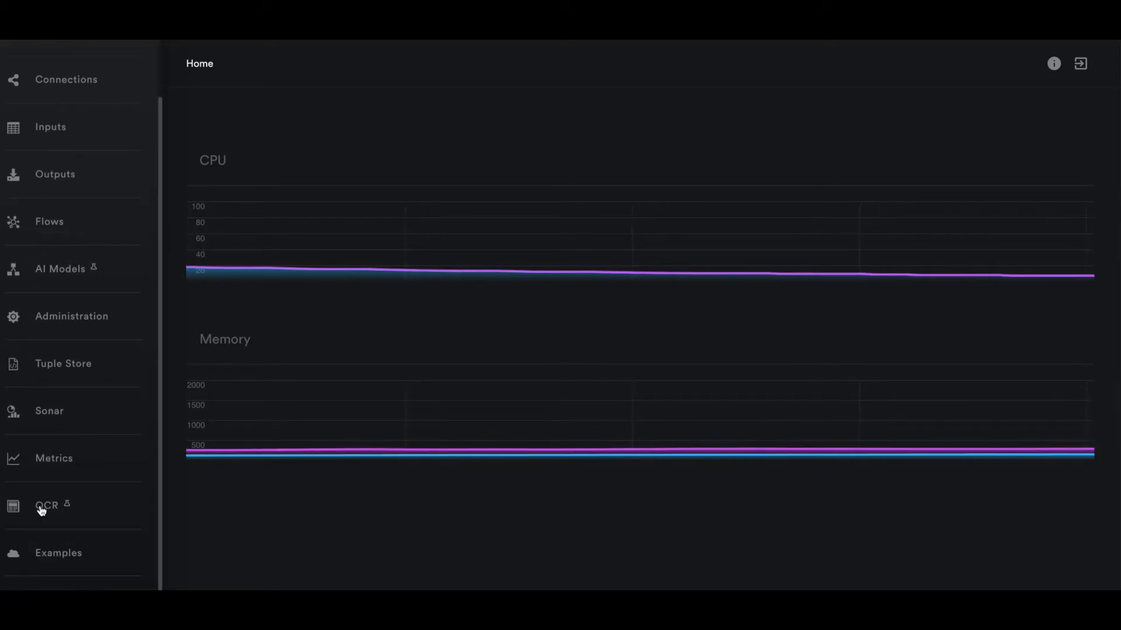
click(42, 509)
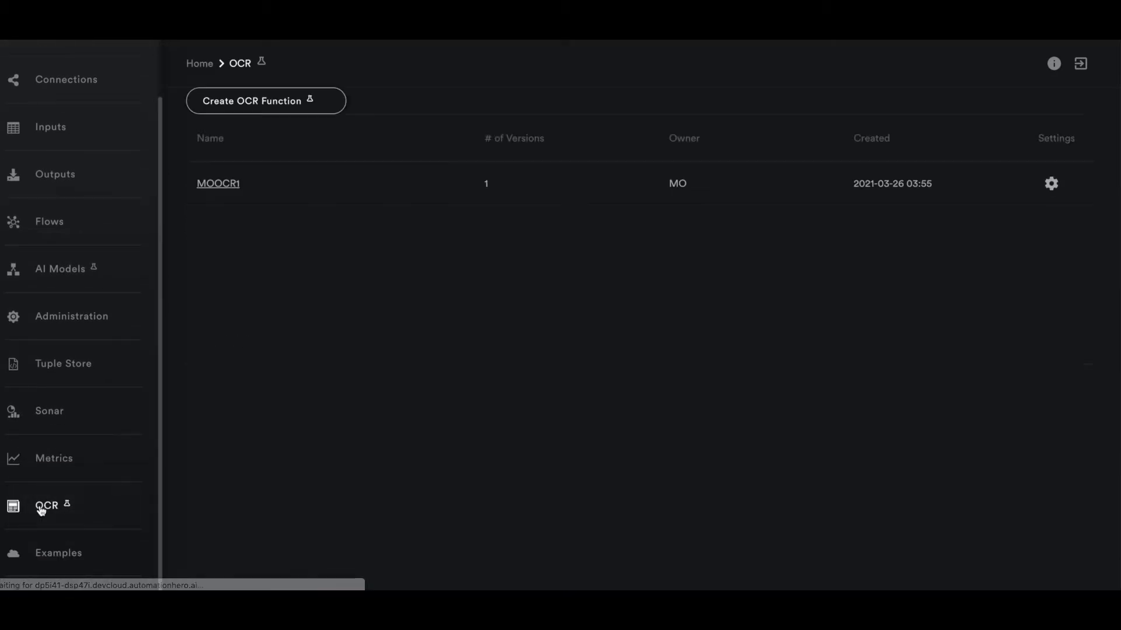
click(279, 107)
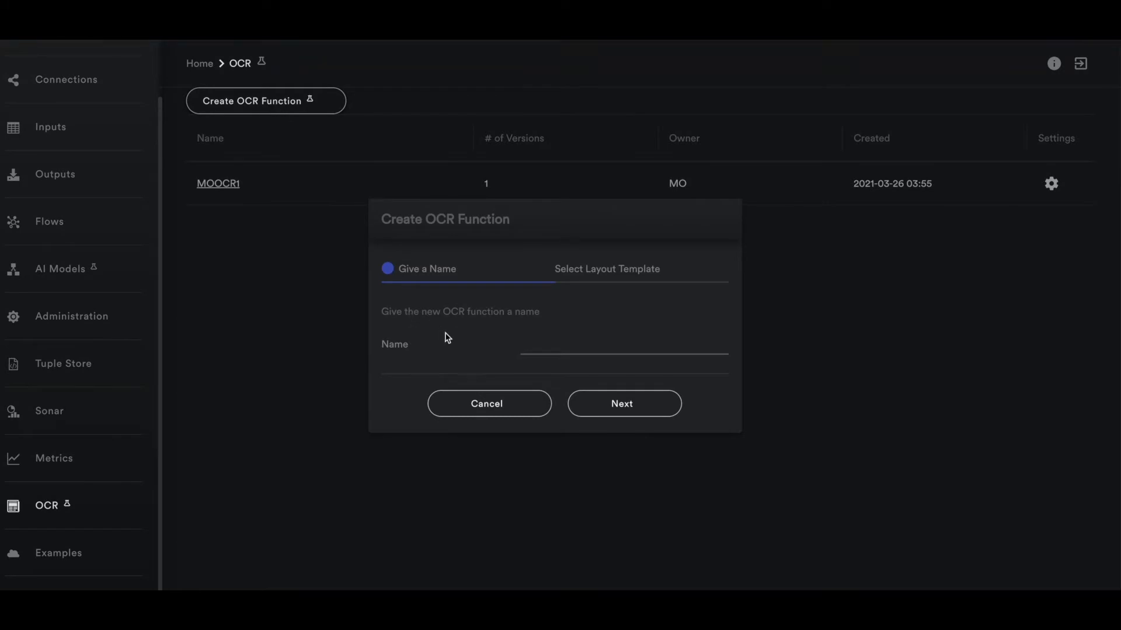
text(MOOCR)
click(619, 405)
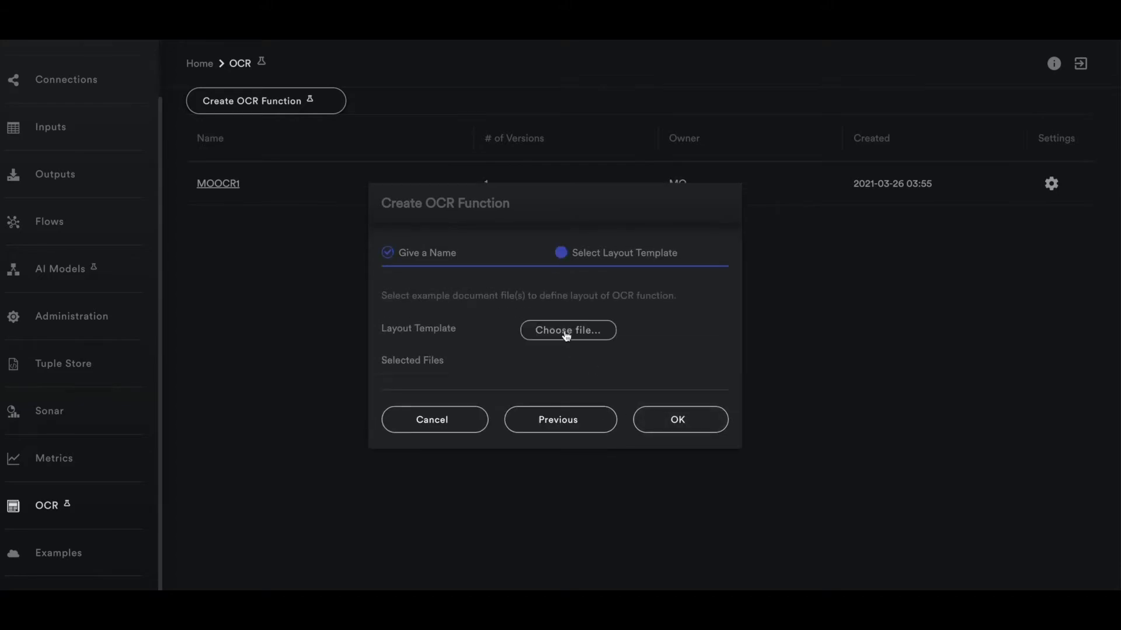
Upload Form-941_OCR.pdf from Downloads as the layout template and finish creating the OCR function
click(565, 330)
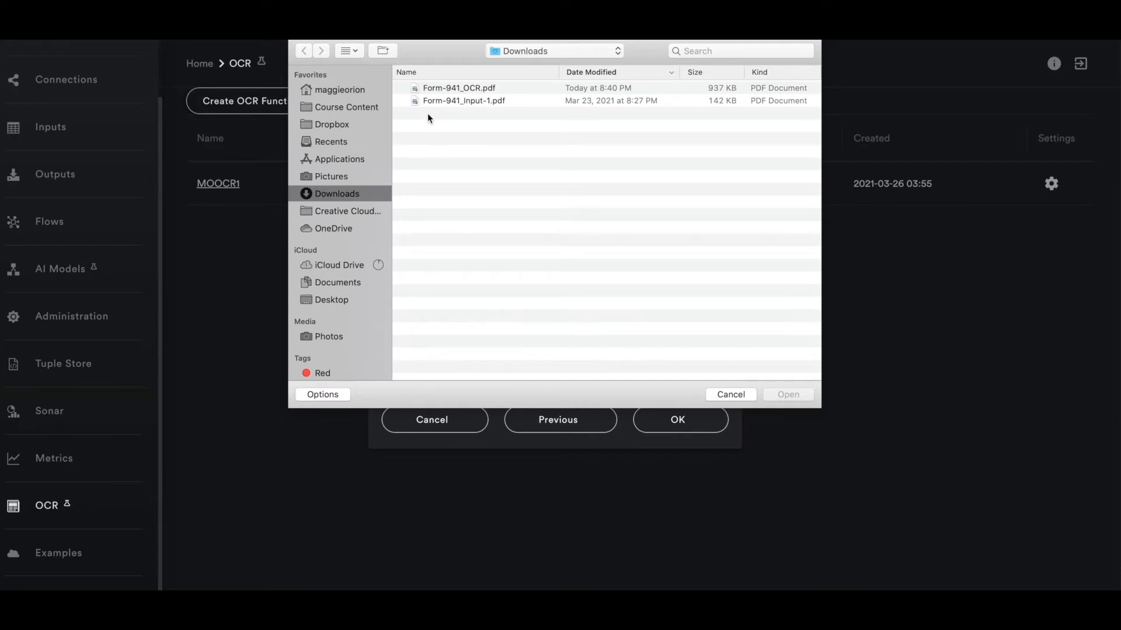
click(434, 87)
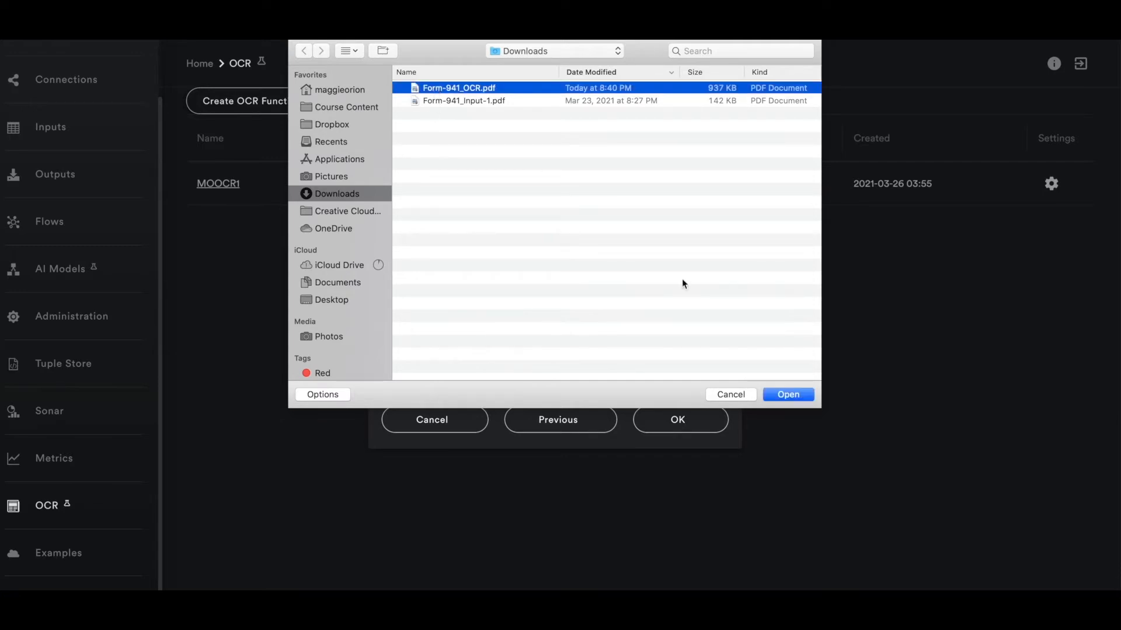
click(782, 395)
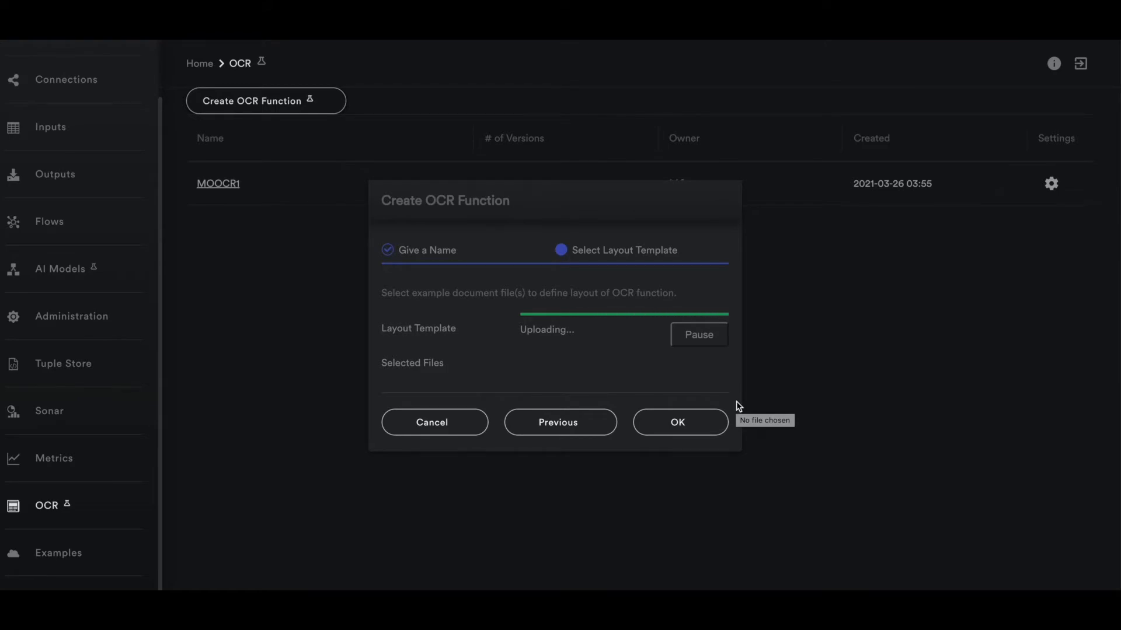
click(705, 429)
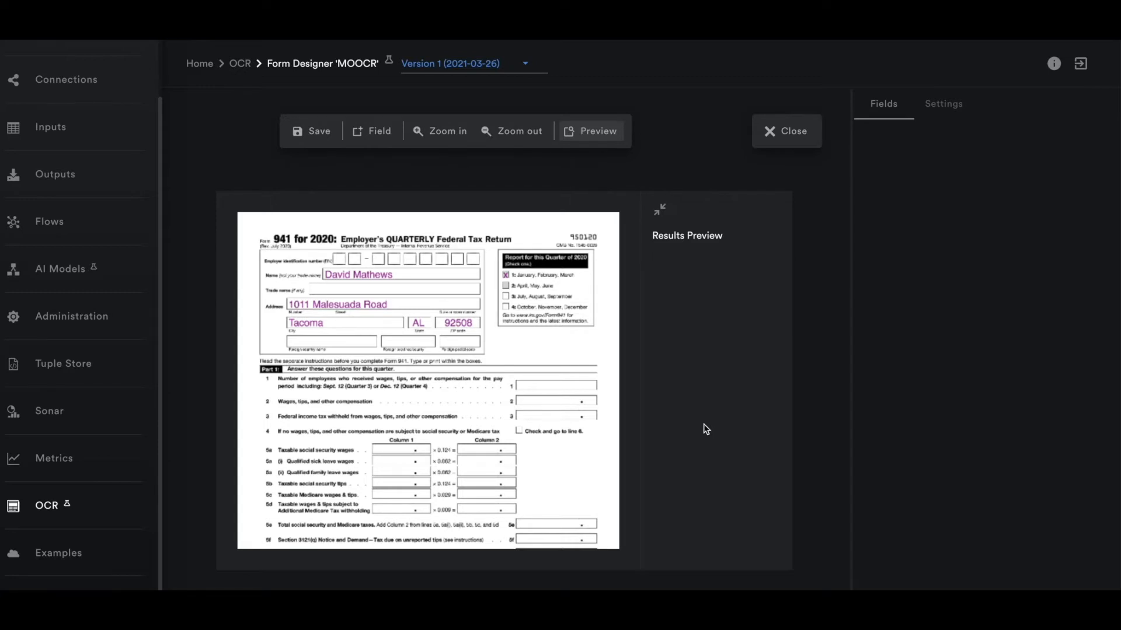
Add a single-line text field called Name around the form's filled-in employer name box, using Hero OCR Engine
click(362, 135)
drag(322, 267, 480, 282)
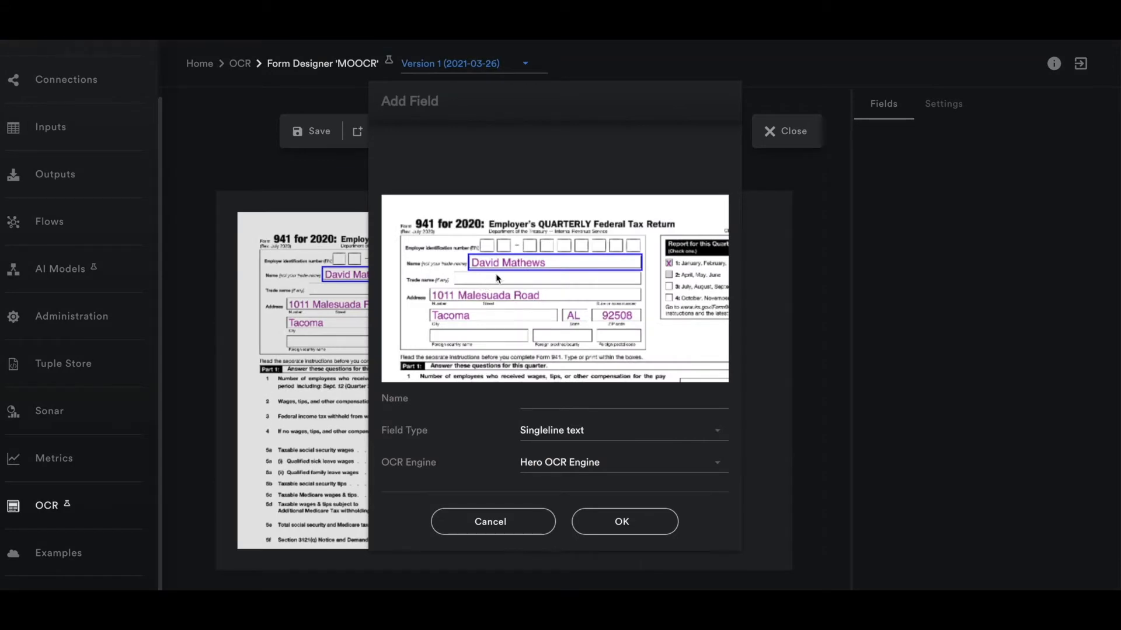
scroll(506, 267, up, 3)
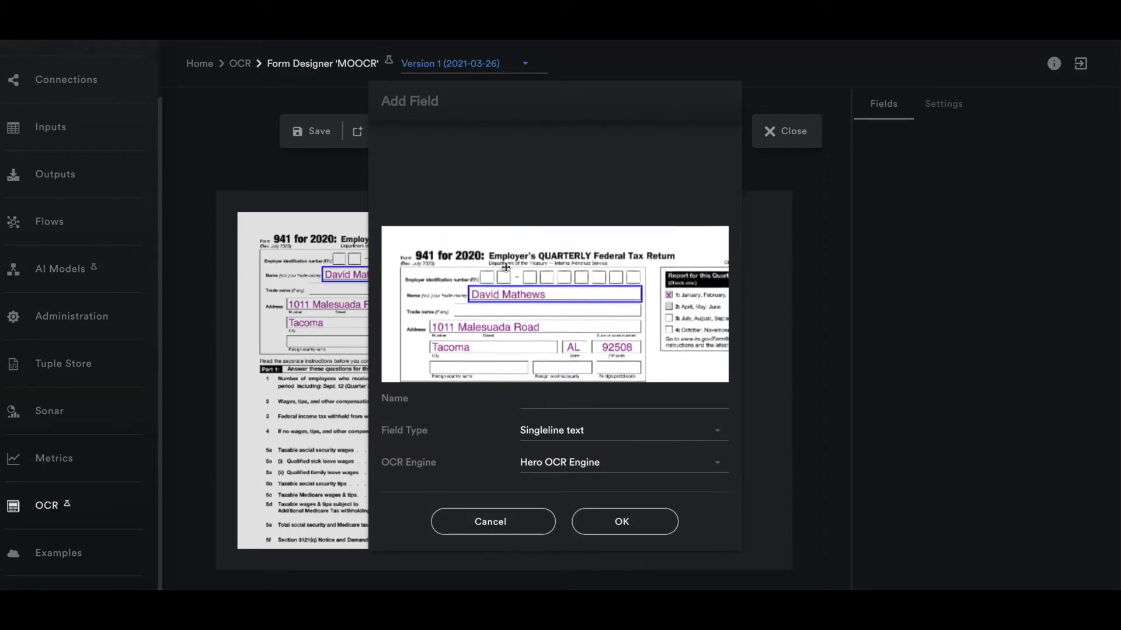
click(621, 307)
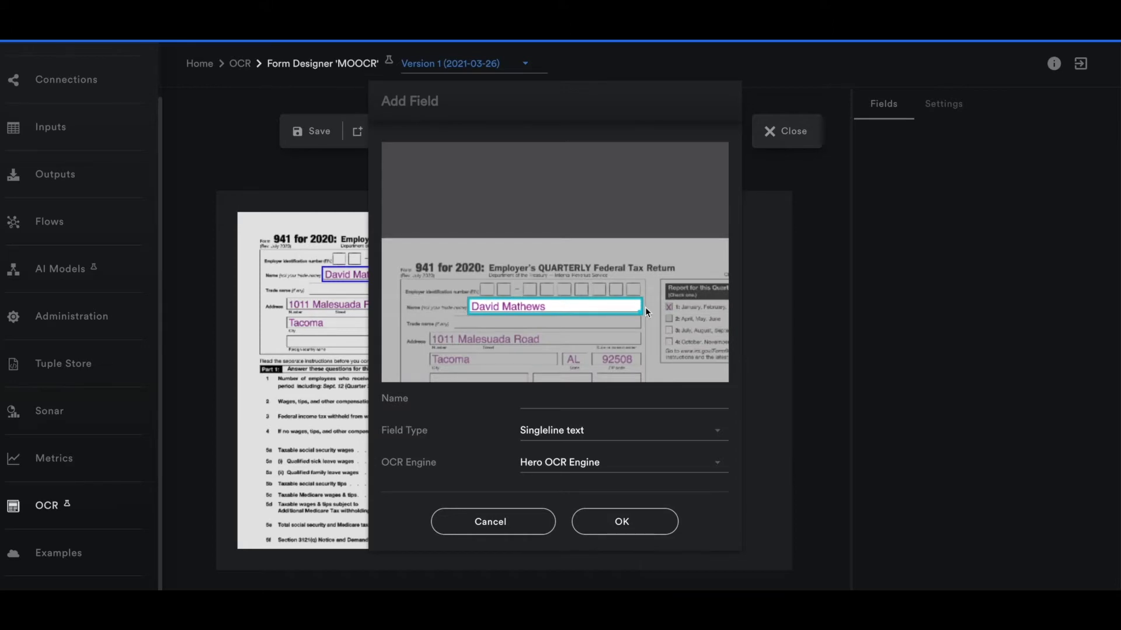
drag(641, 313, 642, 315)
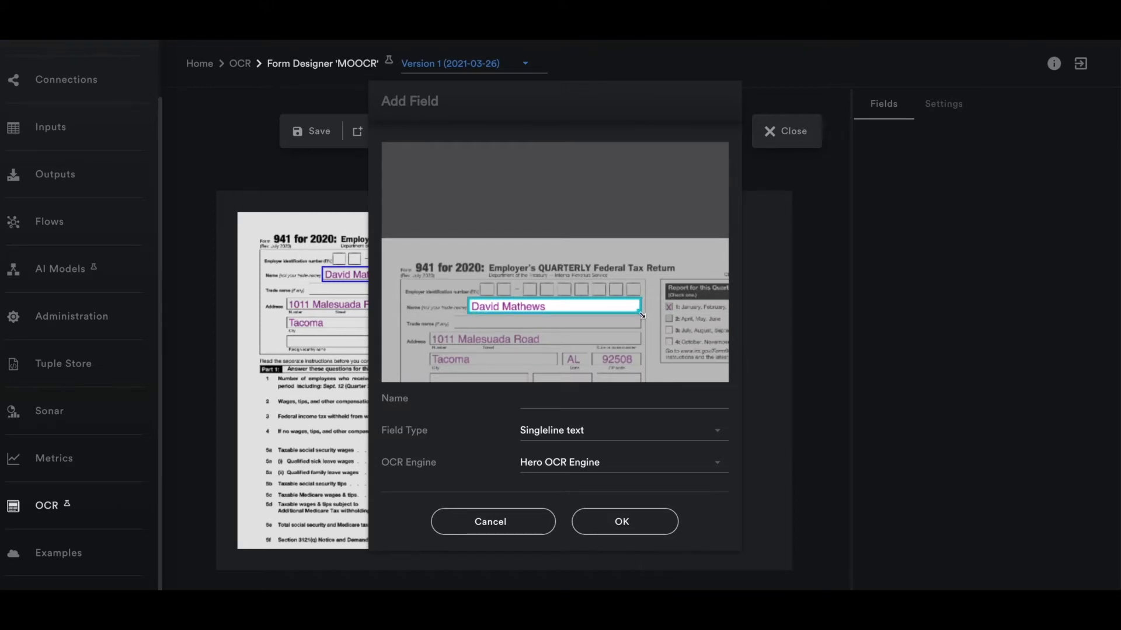
click(540, 404)
text(Name)
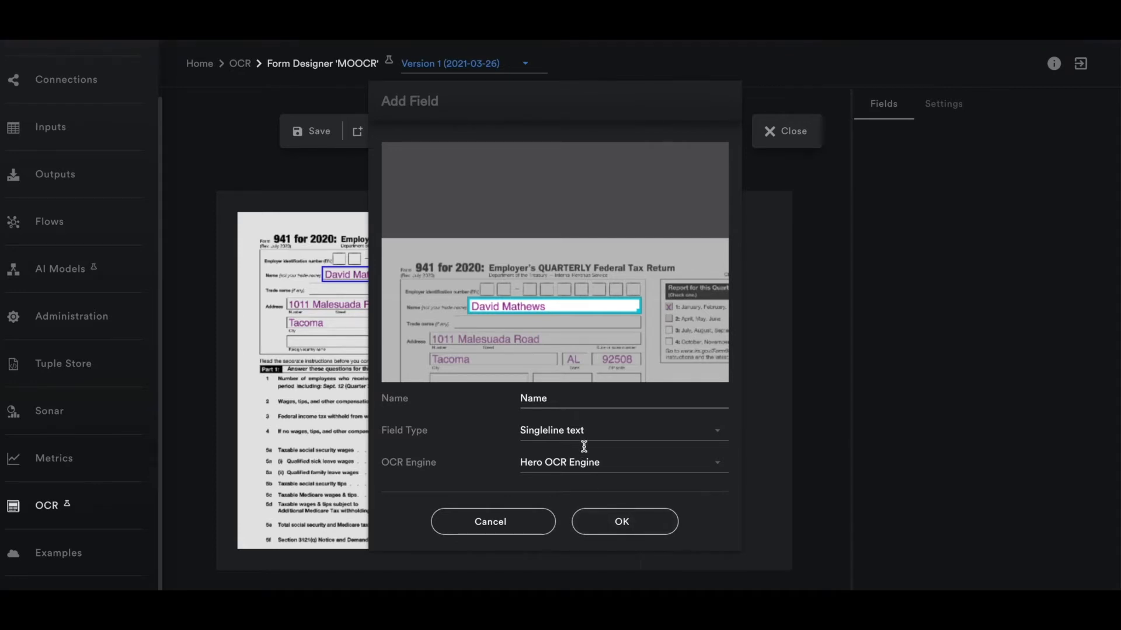
click(607, 523)
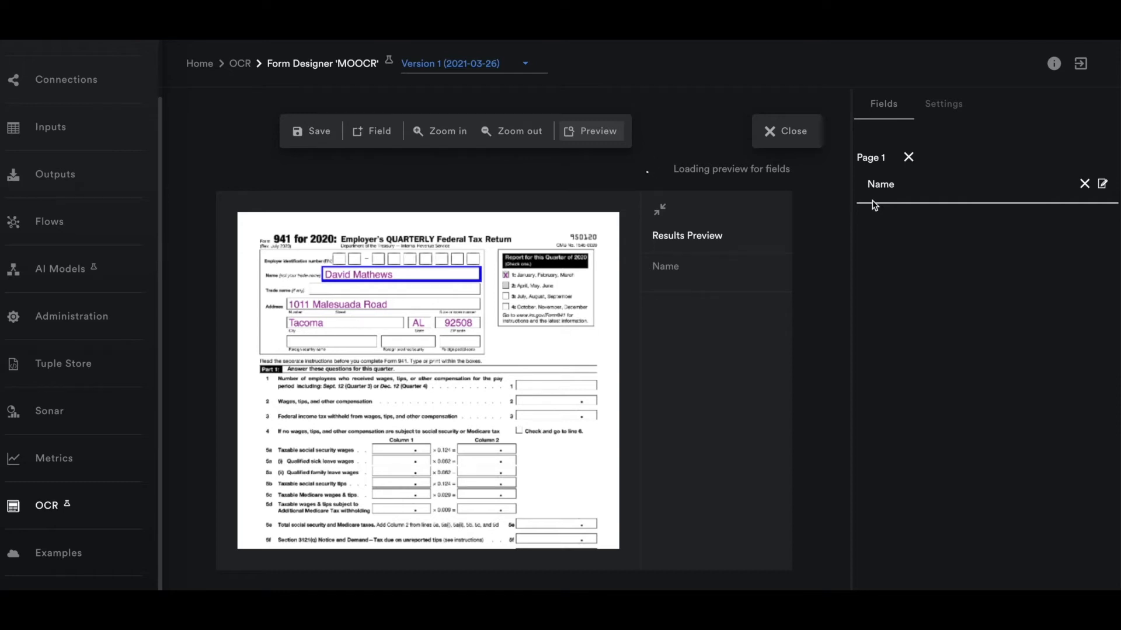
Mark a new field around the January, February, March checkbox and fit its region closely to the box
click(356, 137)
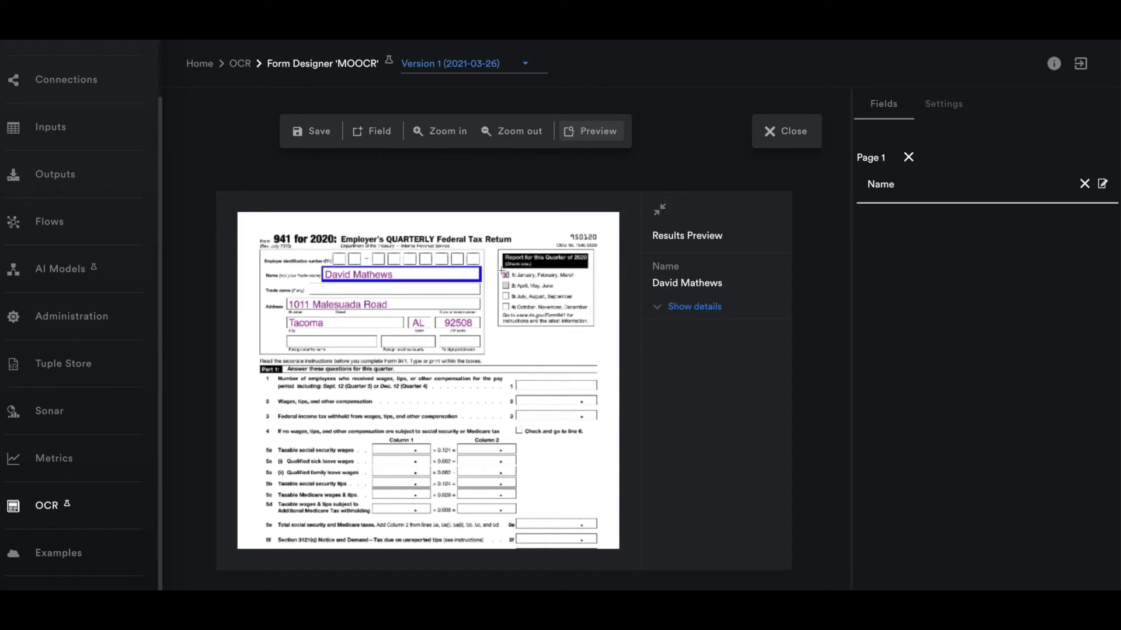
drag(501, 270, 509, 278)
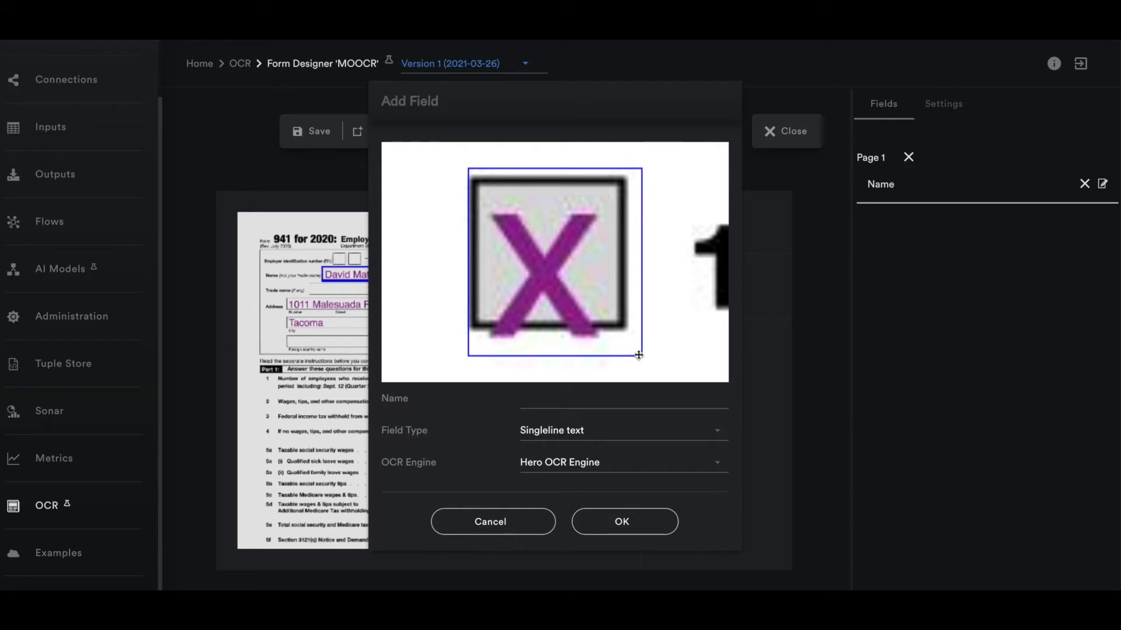
drag(643, 358, 628, 337)
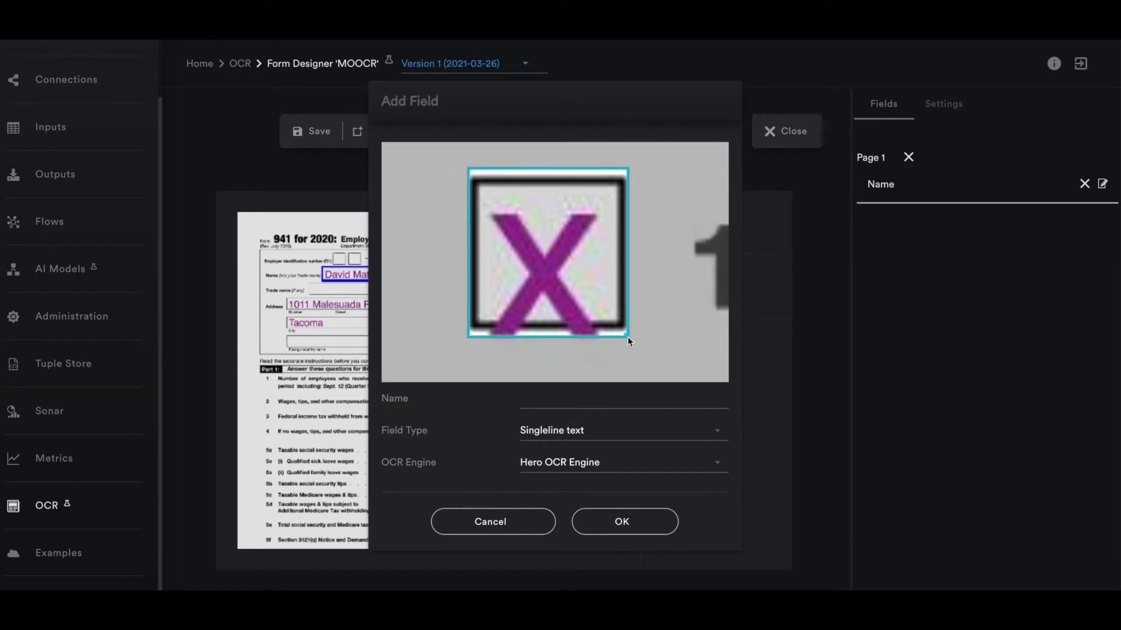
mouse_move(590, 274)
mouse_down()
mouse_move(649, 284)
mouse_move(622, 250)
mouse_move(589, 276)
mouse_up()
drag(589, 270, 588, 273)
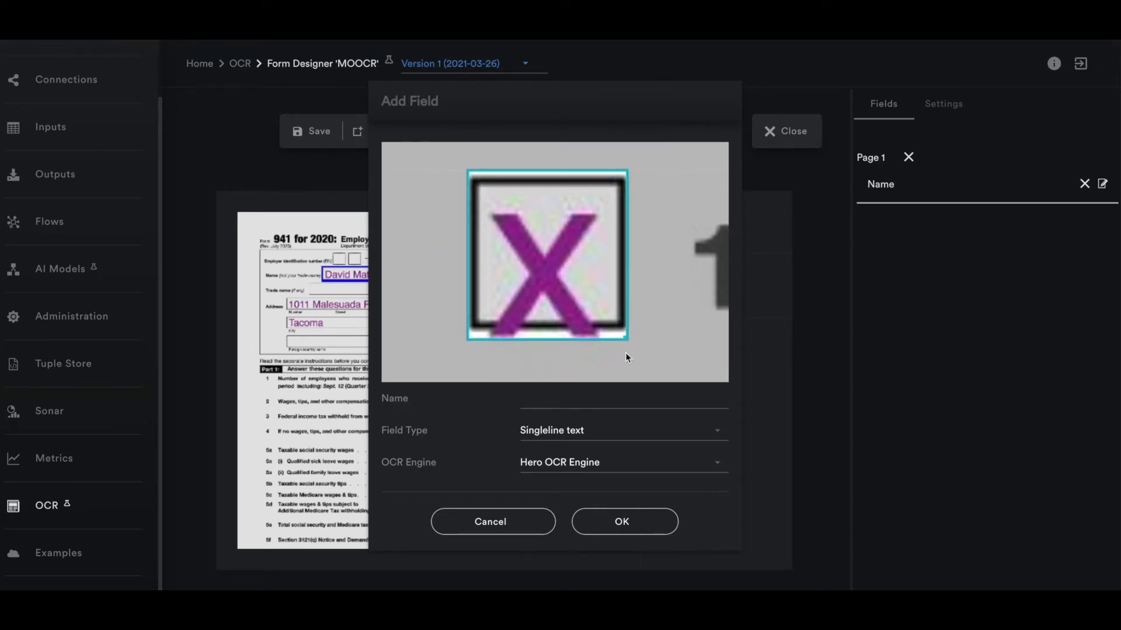
Name the new field Q1, set its field type to Checkbox, and add it to the form
click(589, 402)
text(Q)
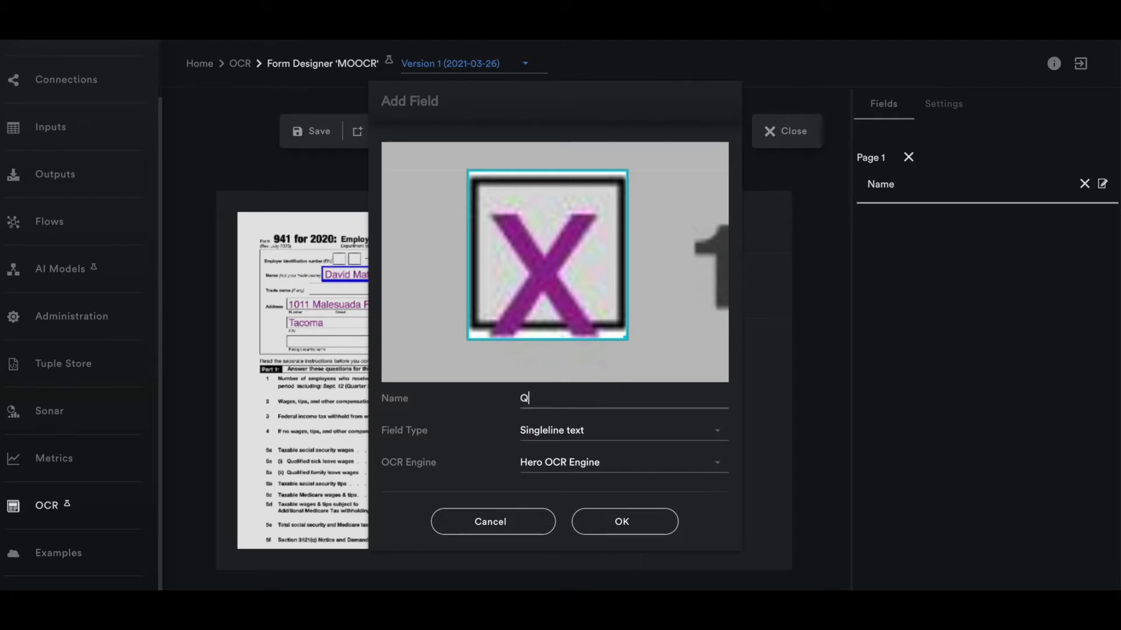
text(1)
click(717, 432)
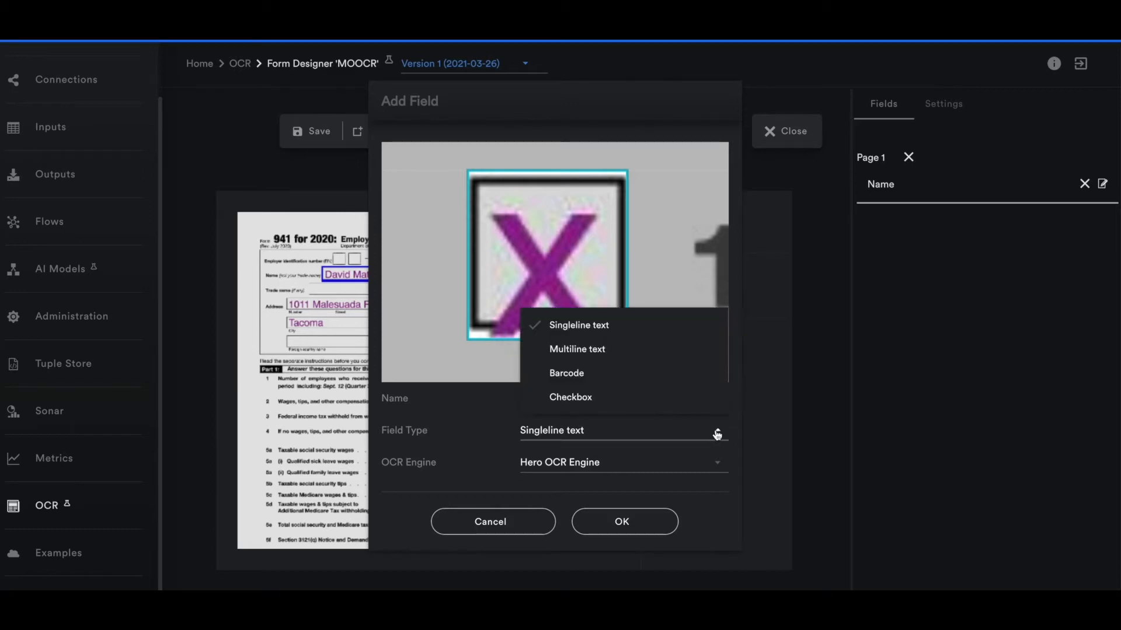
click(686, 392)
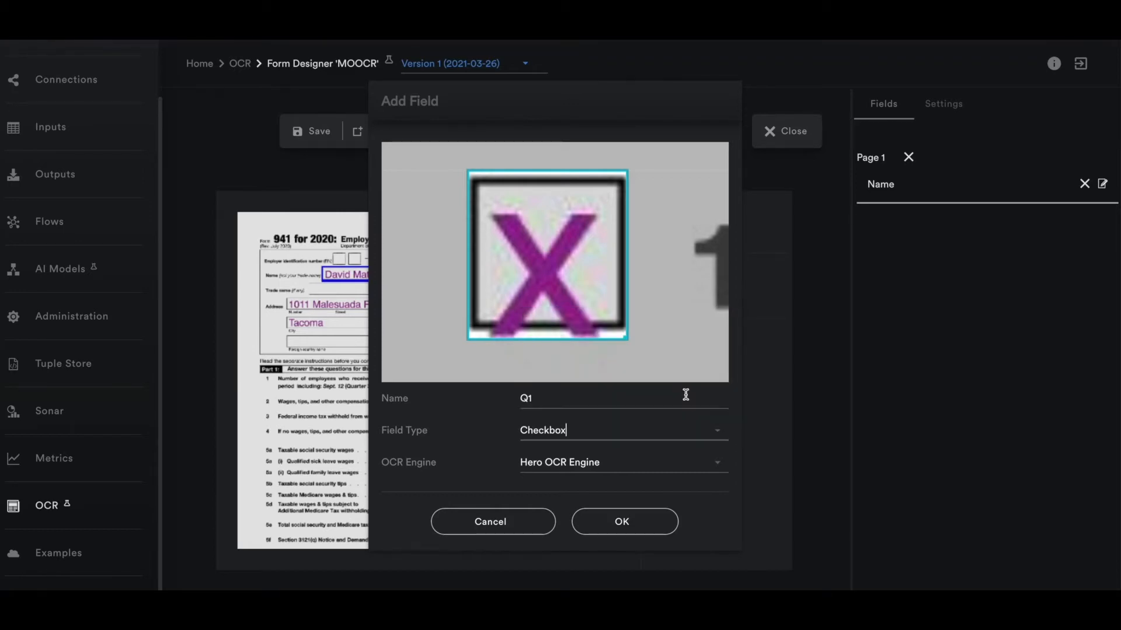
click(645, 518)
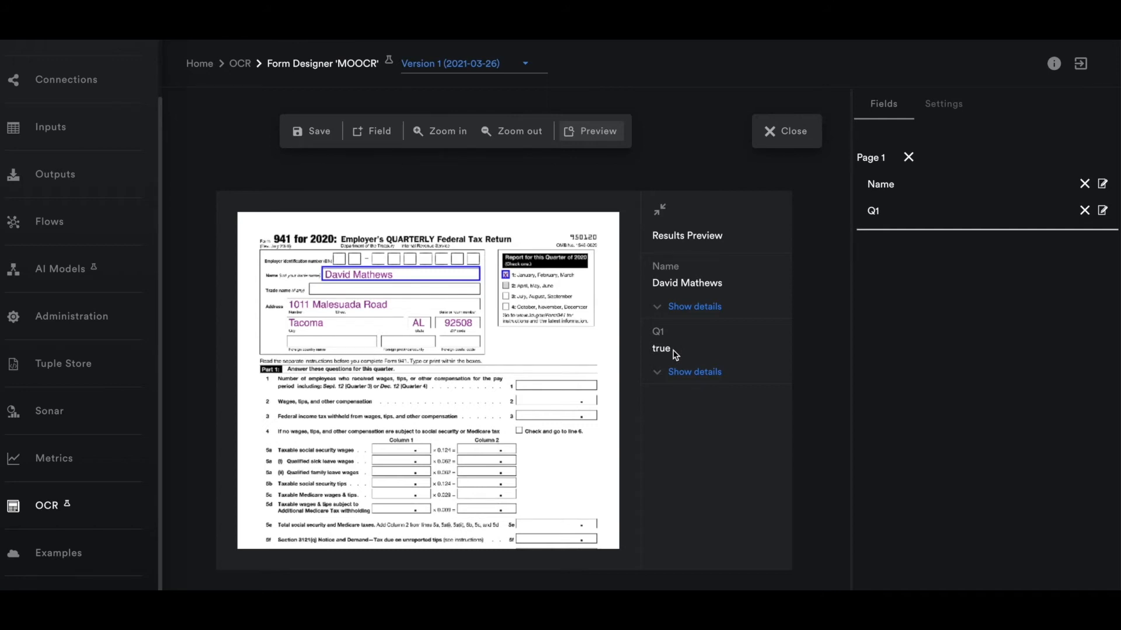
Save the MOOCR form design to the current revision and close the designer
click(325, 136)
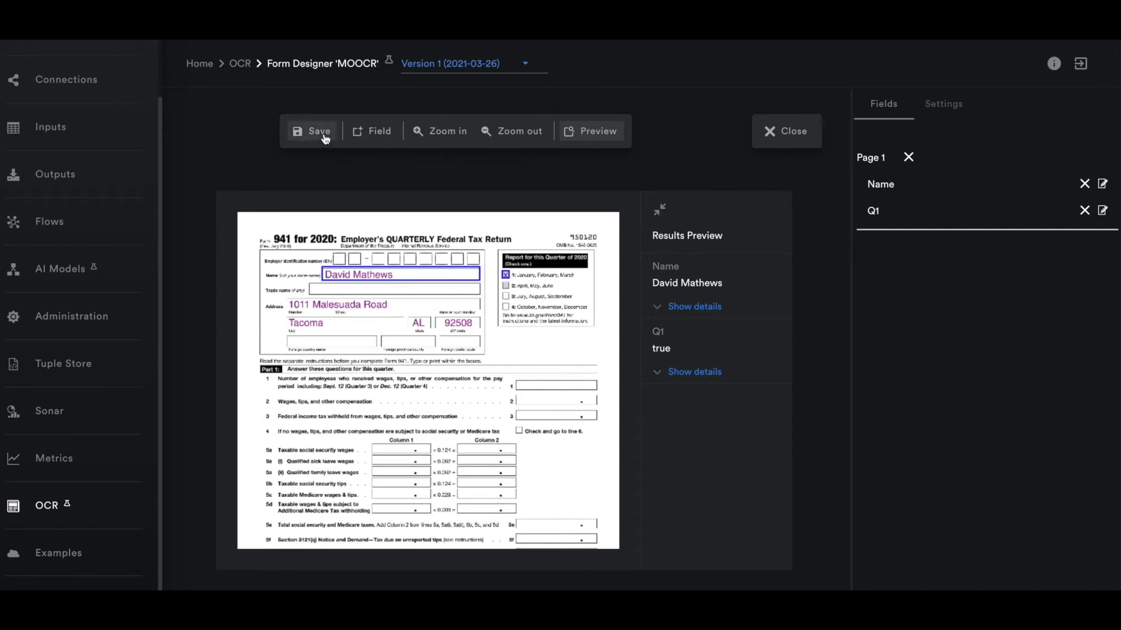
click(512, 350)
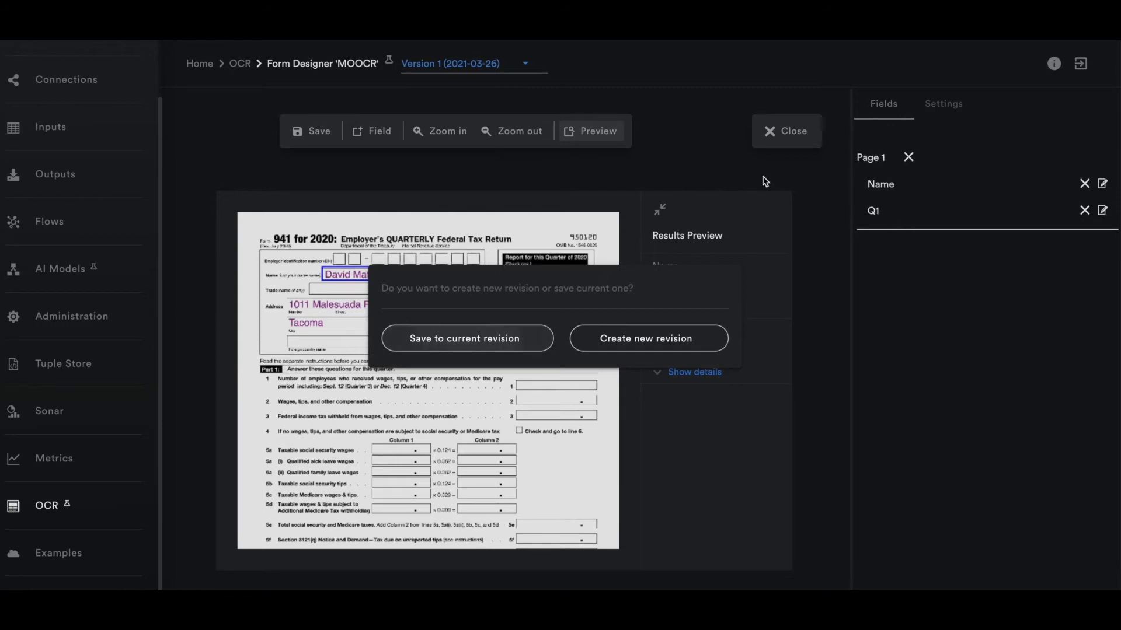
click(786, 133)
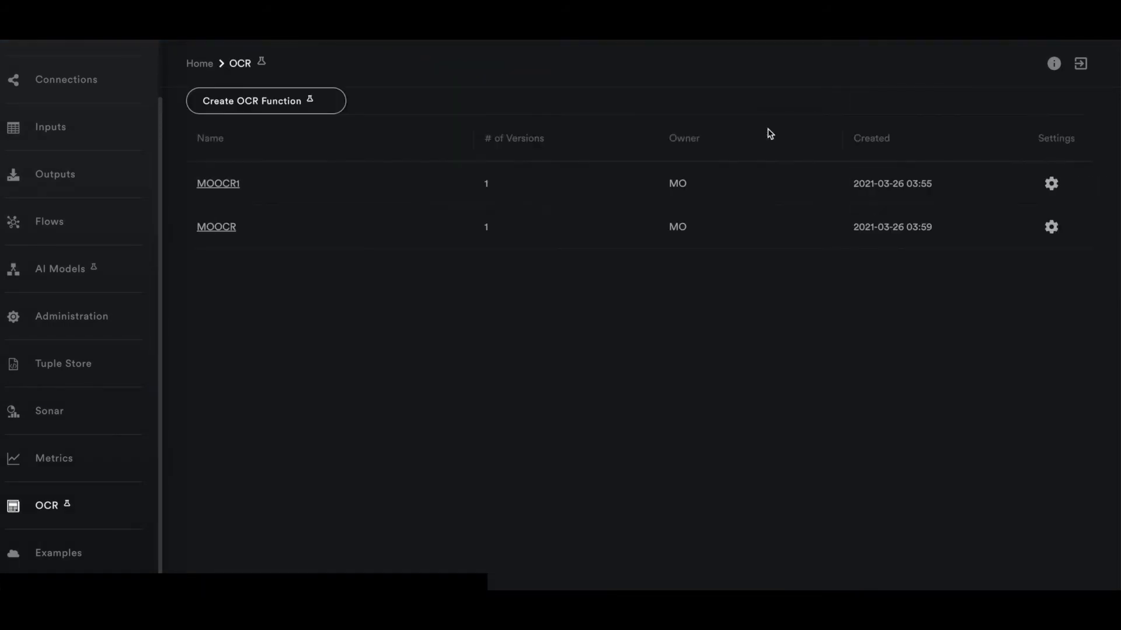
Open the MOOCR1 OCR function and examine its marked form fields and their extracted results from Name through Q4
click(204, 188)
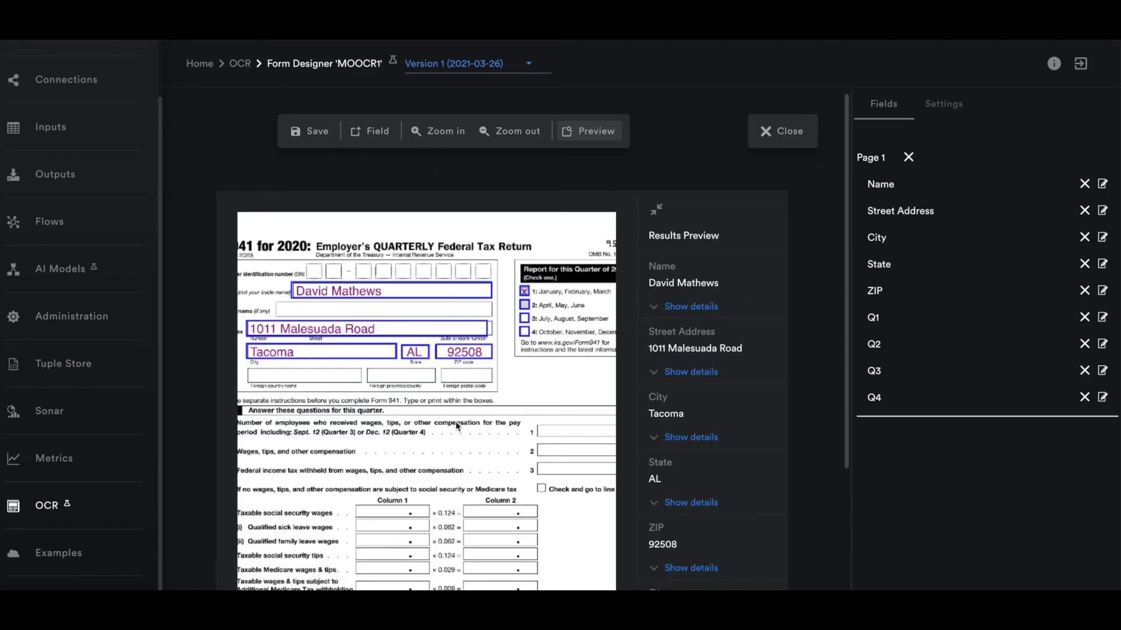
scroll(456, 422, down, 2)
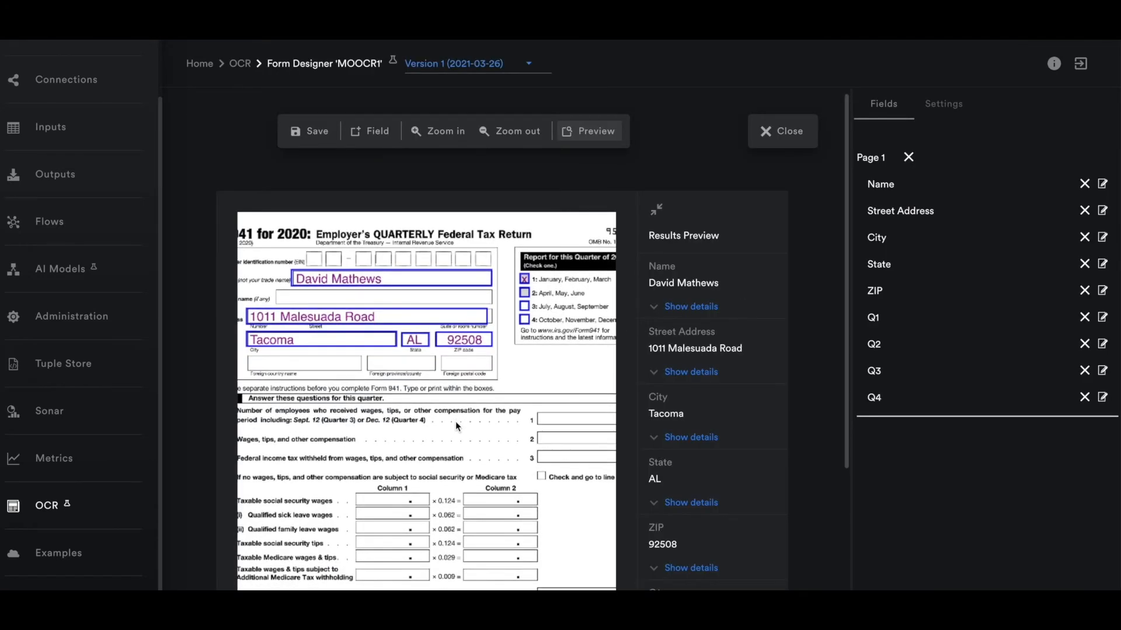
mouse_move(440, 417)
mouse_down()
mouse_move(484, 419)
mouse_move(451, 407)
mouse_up()
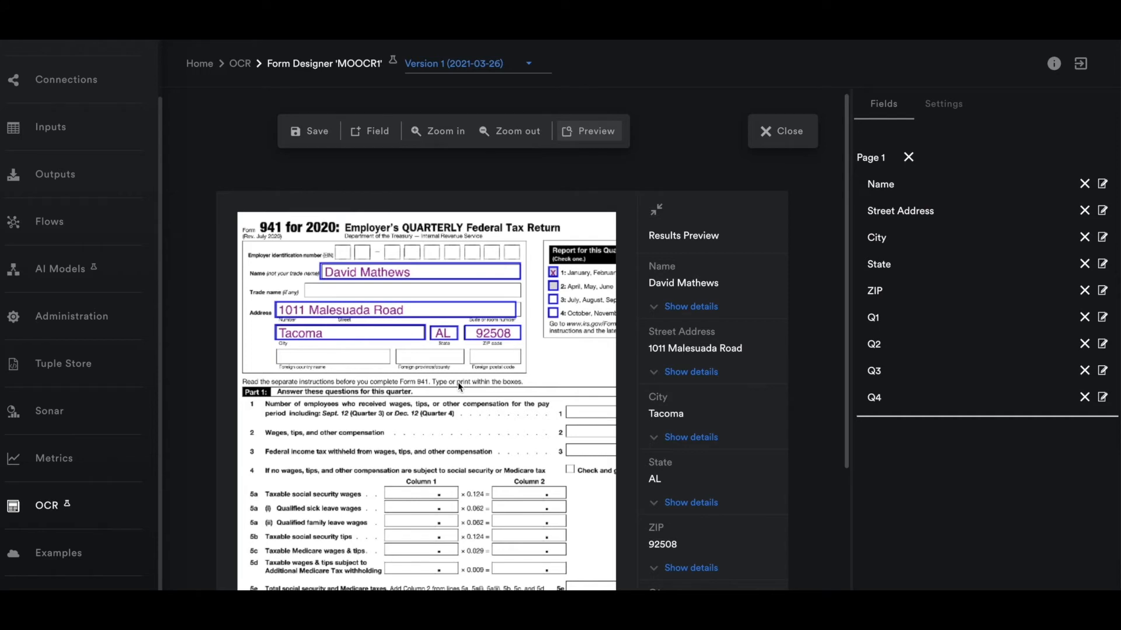
mouse_move(591, 371)
mouse_down()
mouse_move(554, 372)
mouse_move(570, 372)
mouse_up()
scroll(712, 394, down, 3)
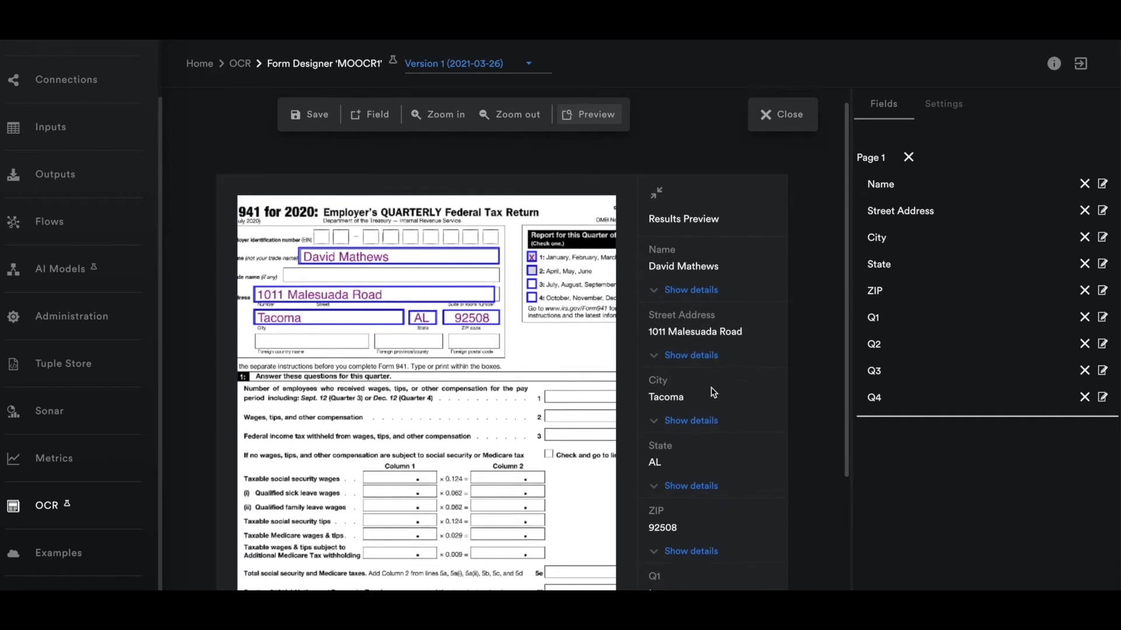
scroll(712, 392, down, 6)
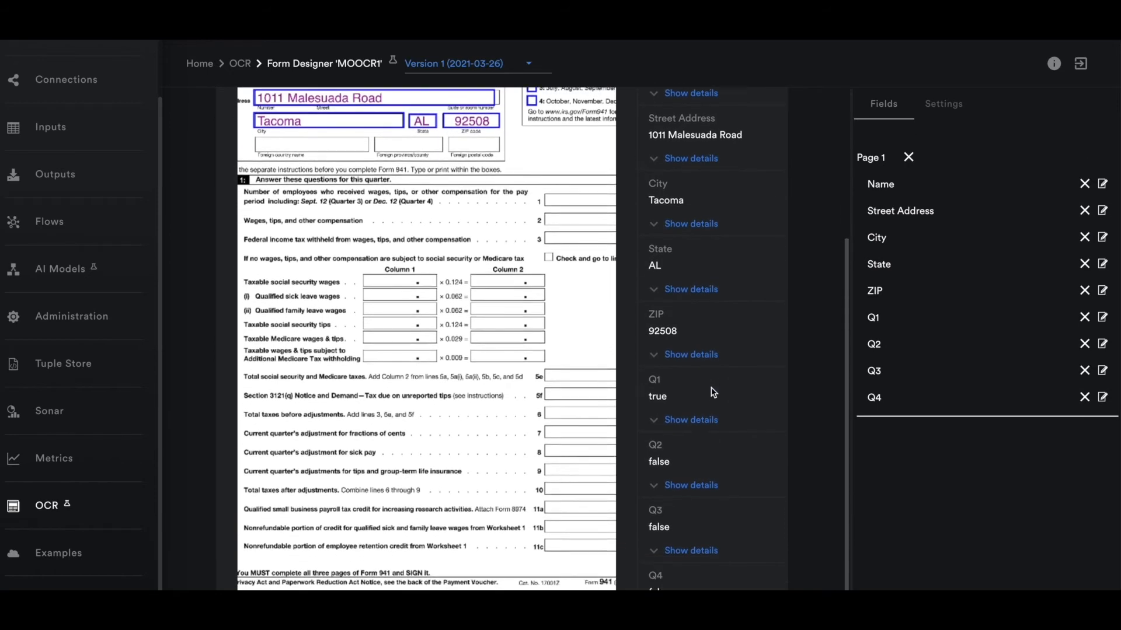
scroll(712, 393, up, 9)
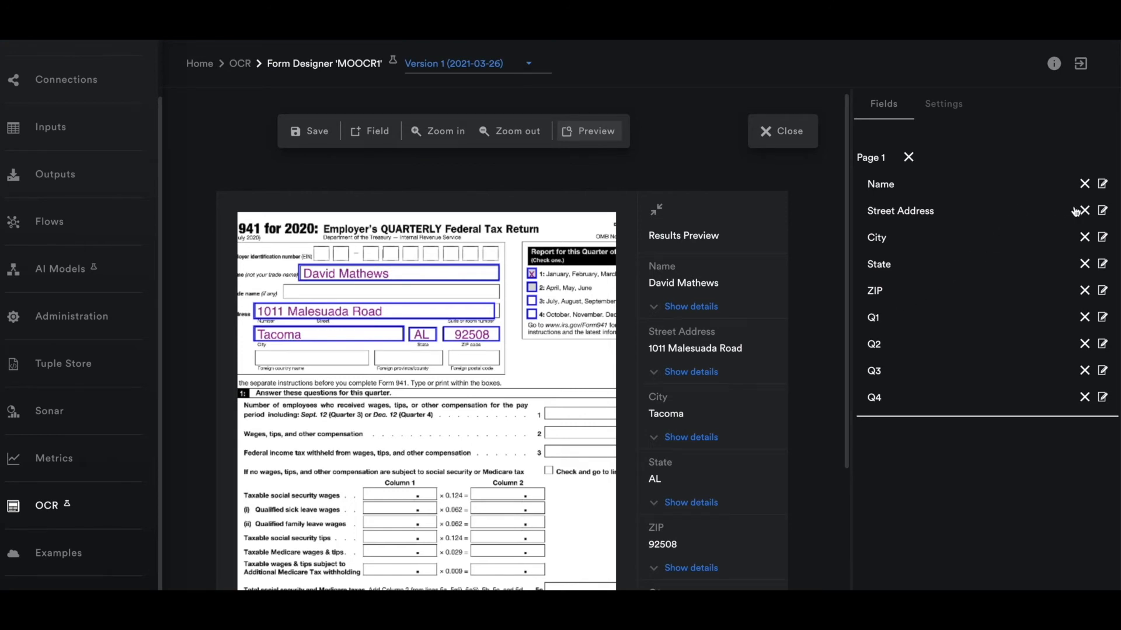
Try slightly widening the Street Address field's region in its definition, and discard the edit
click(1101, 211)
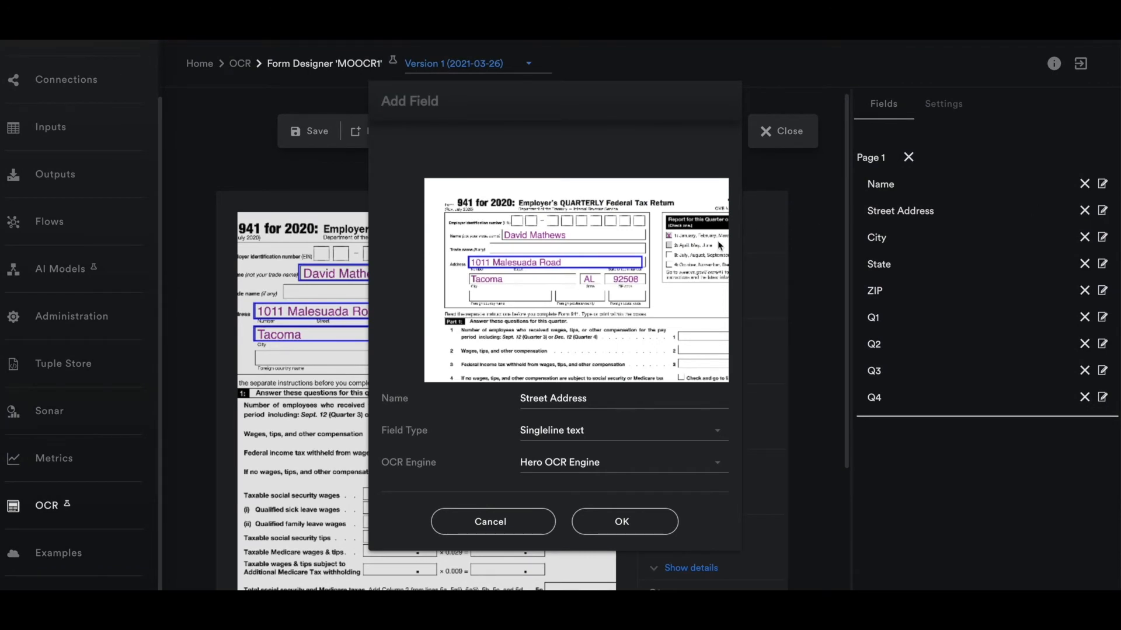
click(642, 267)
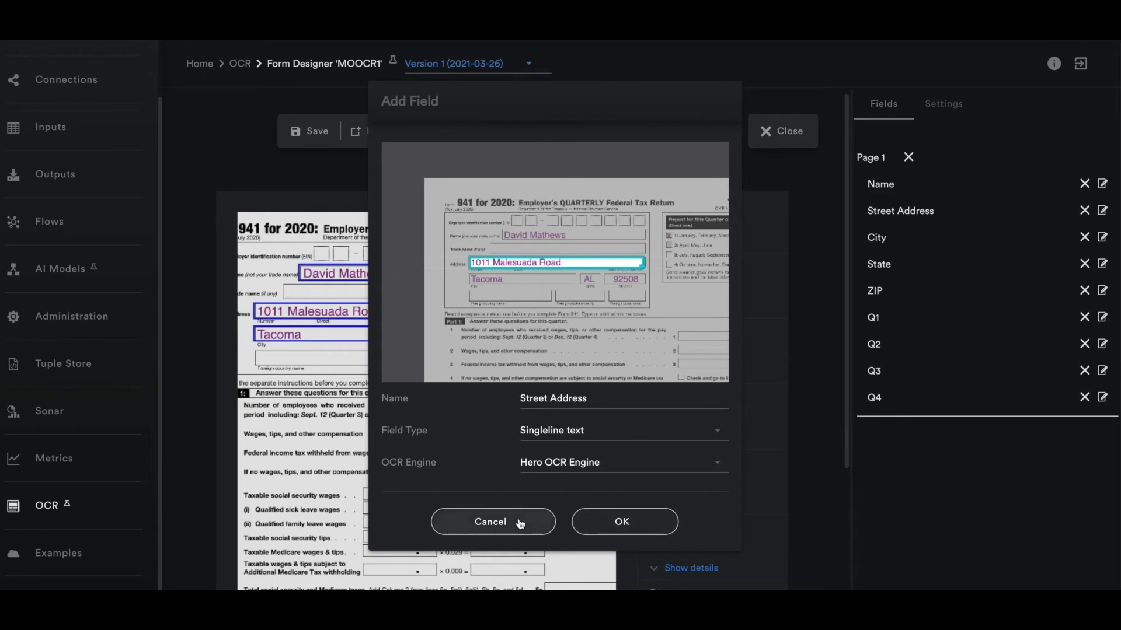
click(491, 522)
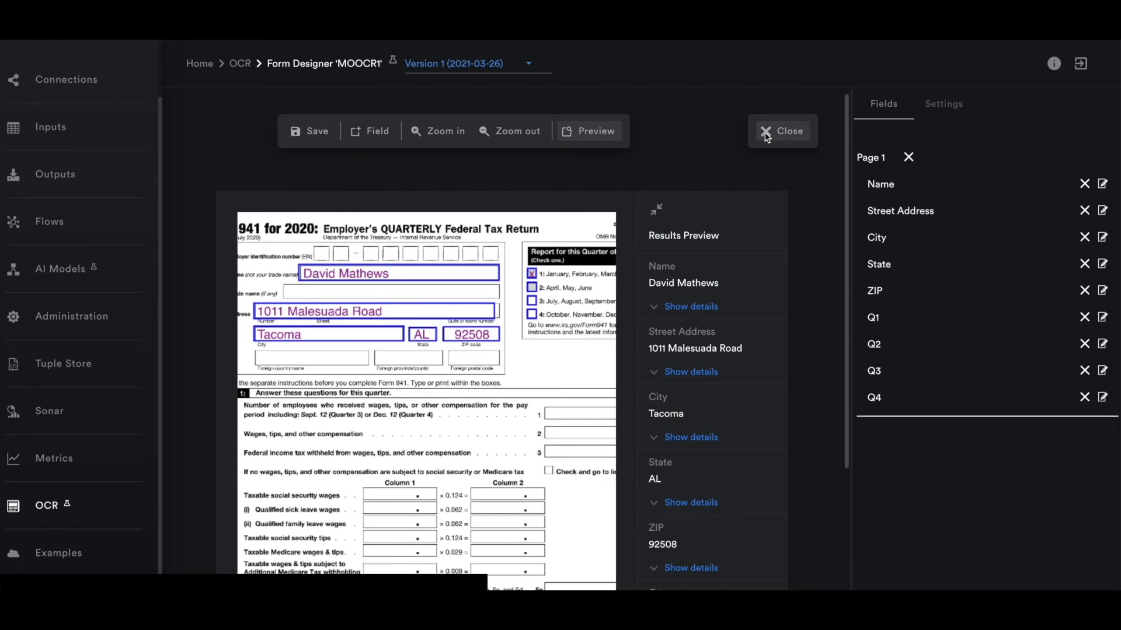
Close the MOOCR1 form designer and open the MOOCR flow in FlowStudio V2
click(765, 132)
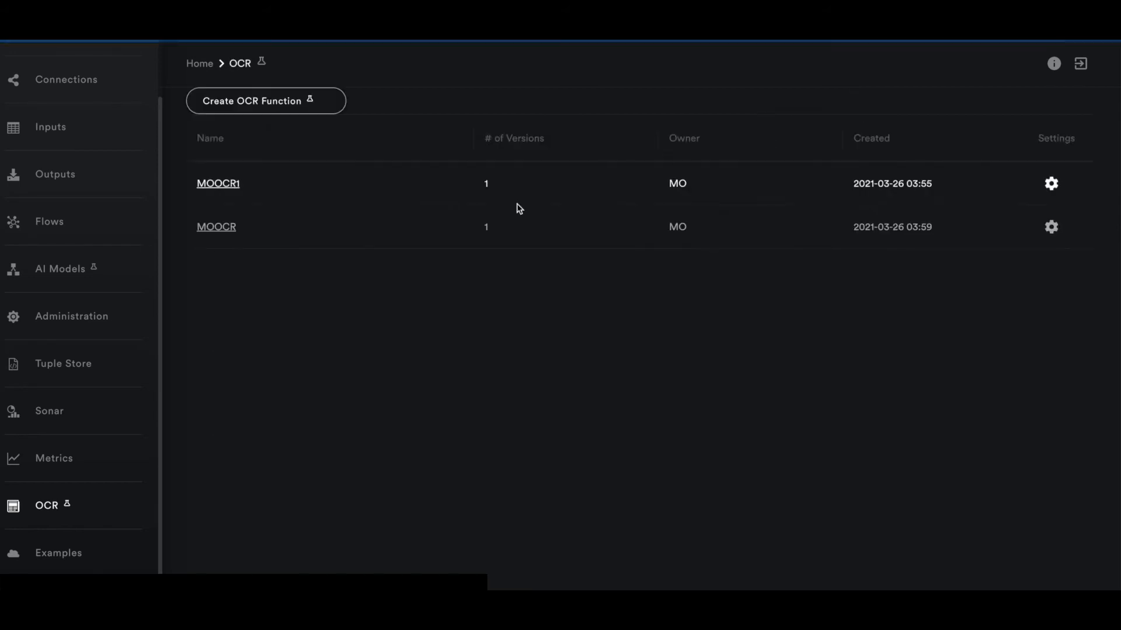
click(54, 233)
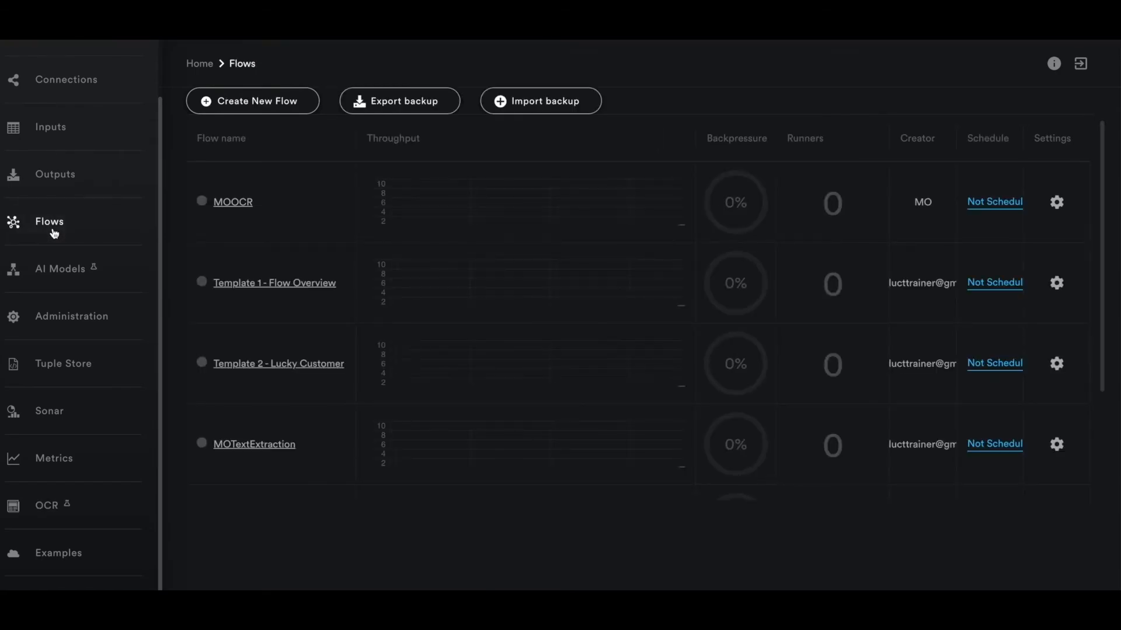
click(1057, 202)
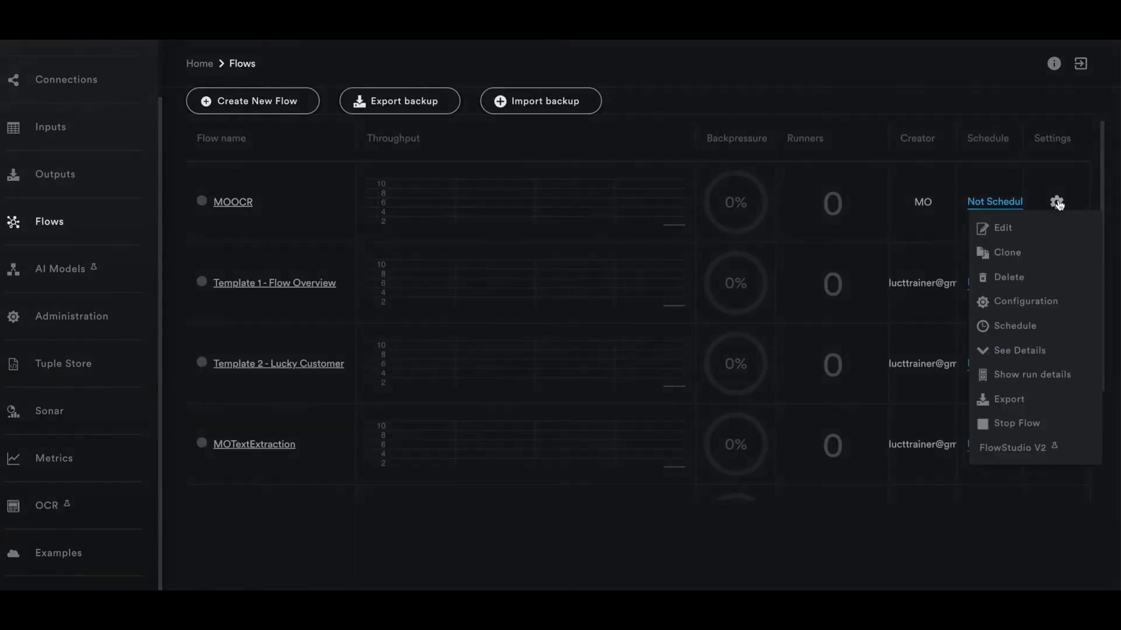
click(1037, 448)
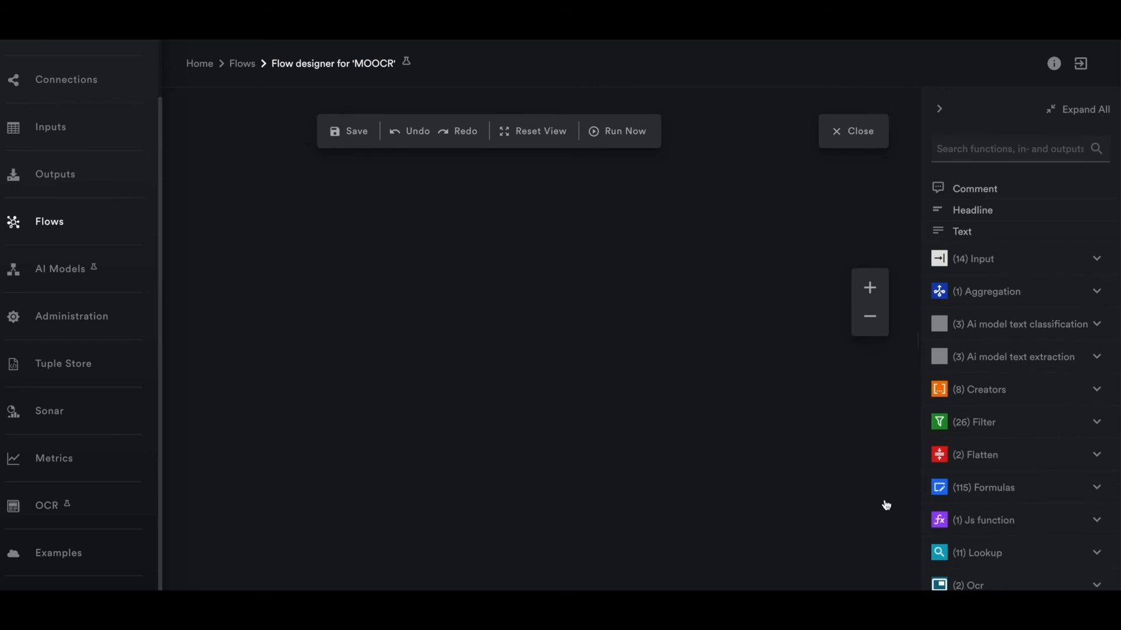
Examine the filled-in Form-941_Input-1.pdf from the Downloads folder, and put the file window away
click(1046, 608)
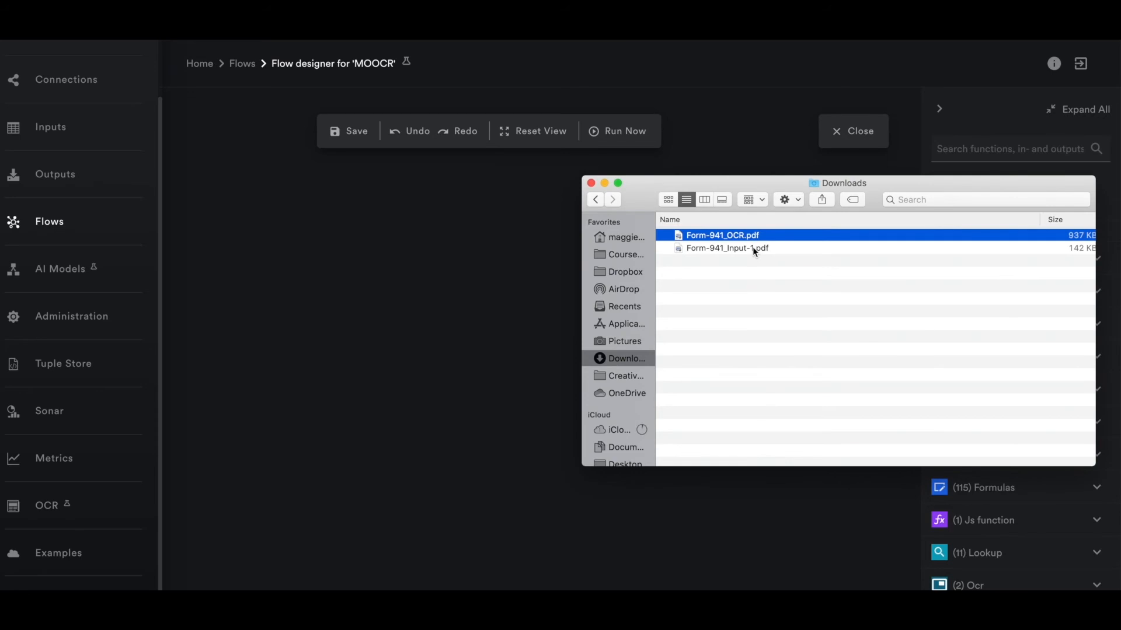
double_click(753, 250)
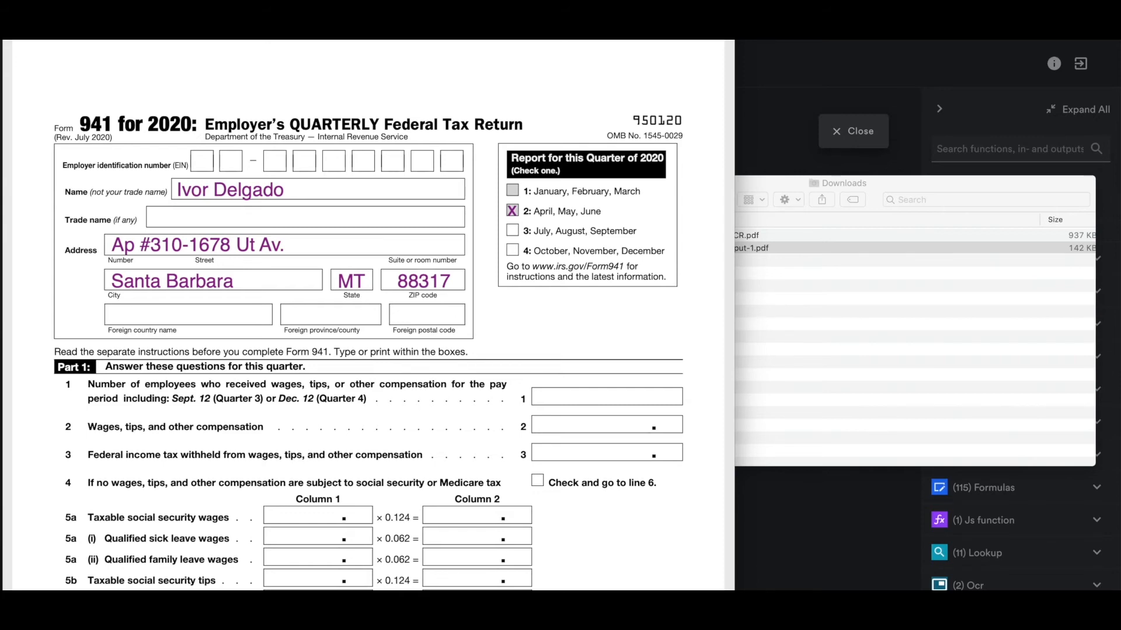
key(space)
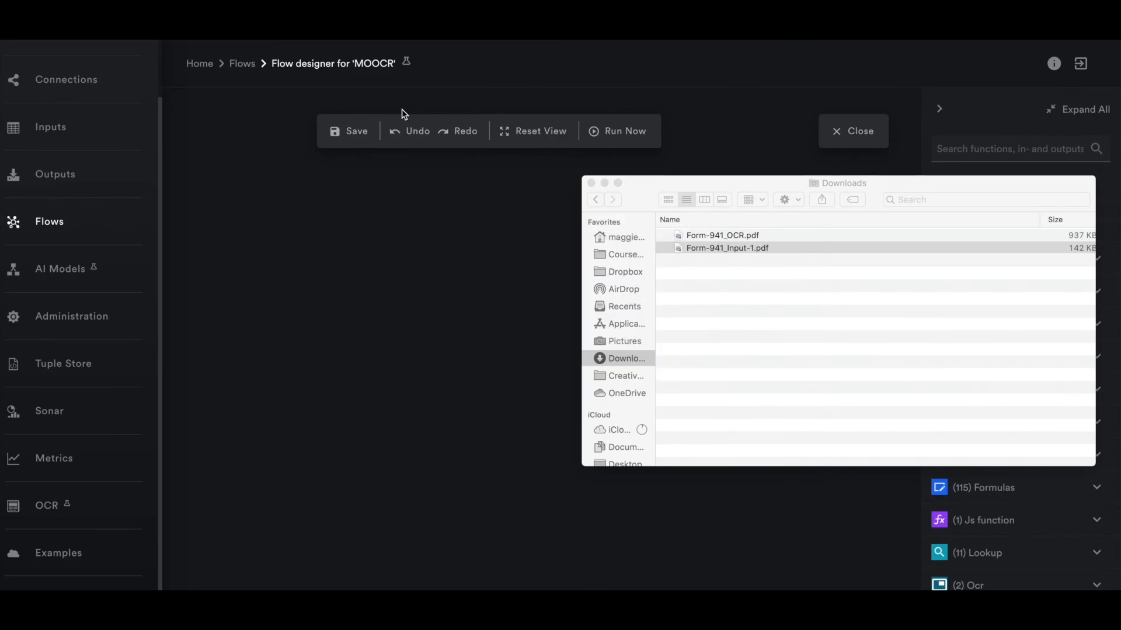
click(605, 183)
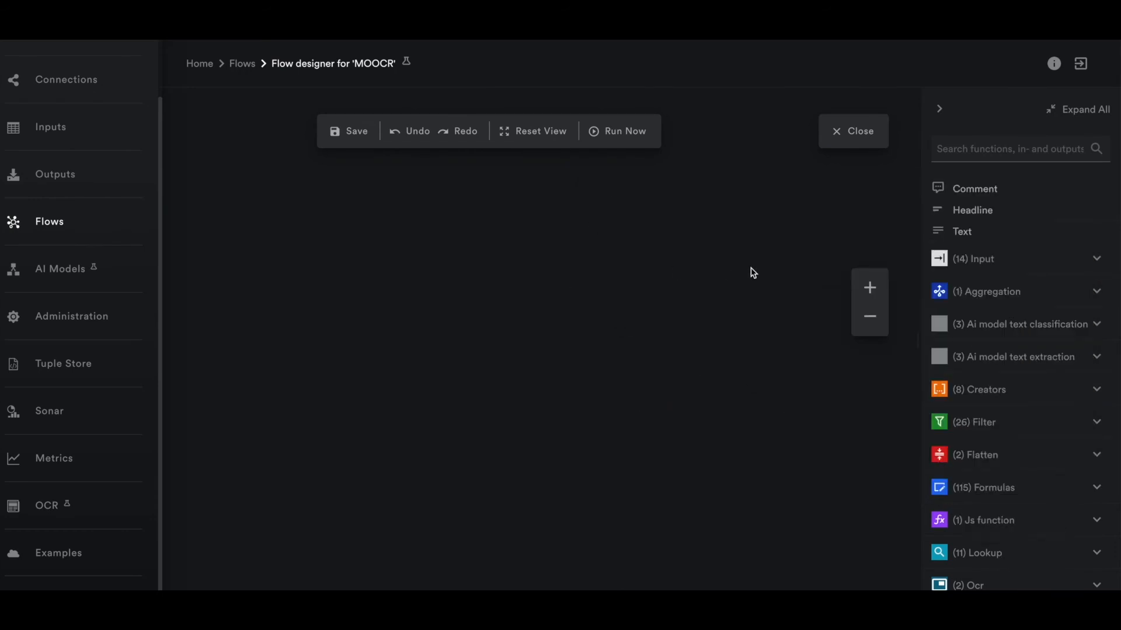
Add the Form 941 Input dataset to the flow canvas, preview its data, and collapse the preview
click(1097, 259)
drag(1004, 418, 308, 368)
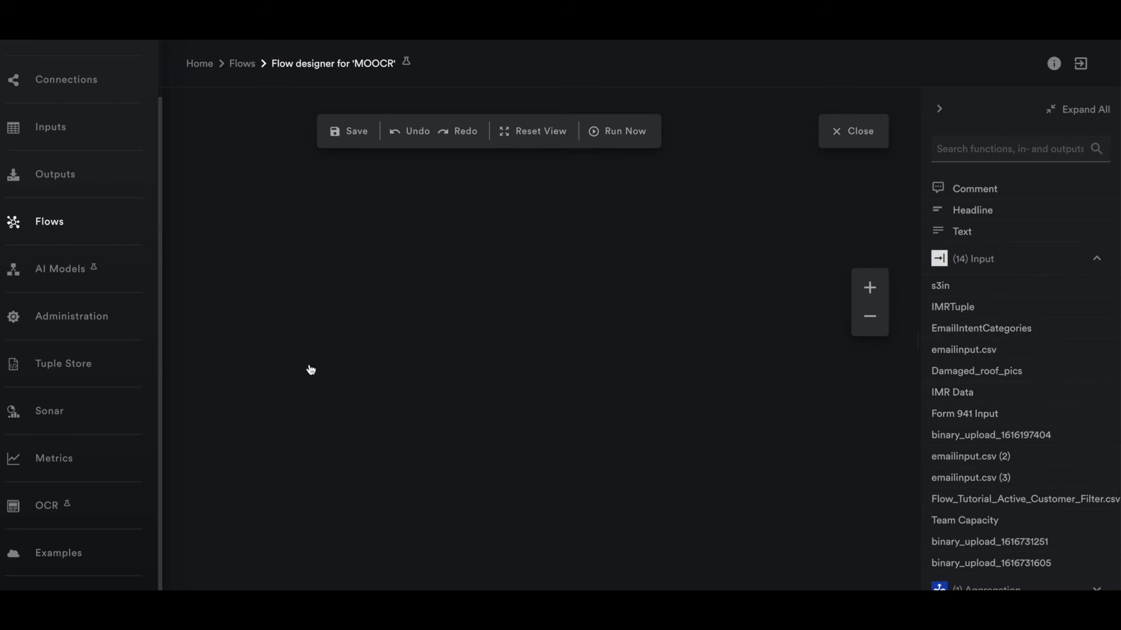
click(1097, 259)
drag(447, 380, 360, 323)
click(394, 320)
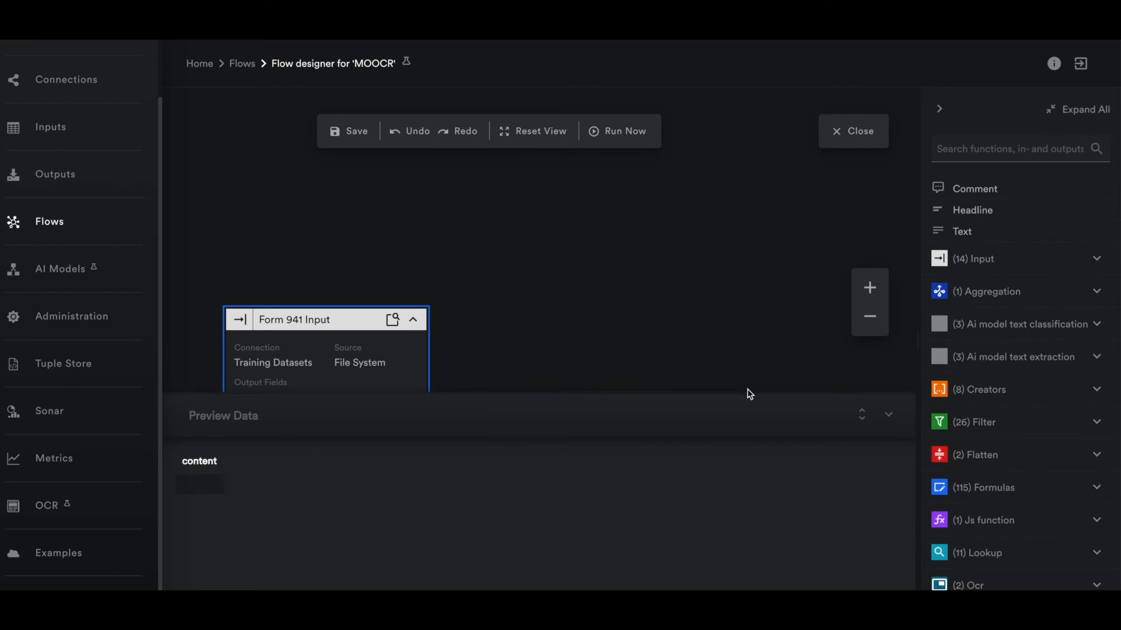
click(892, 417)
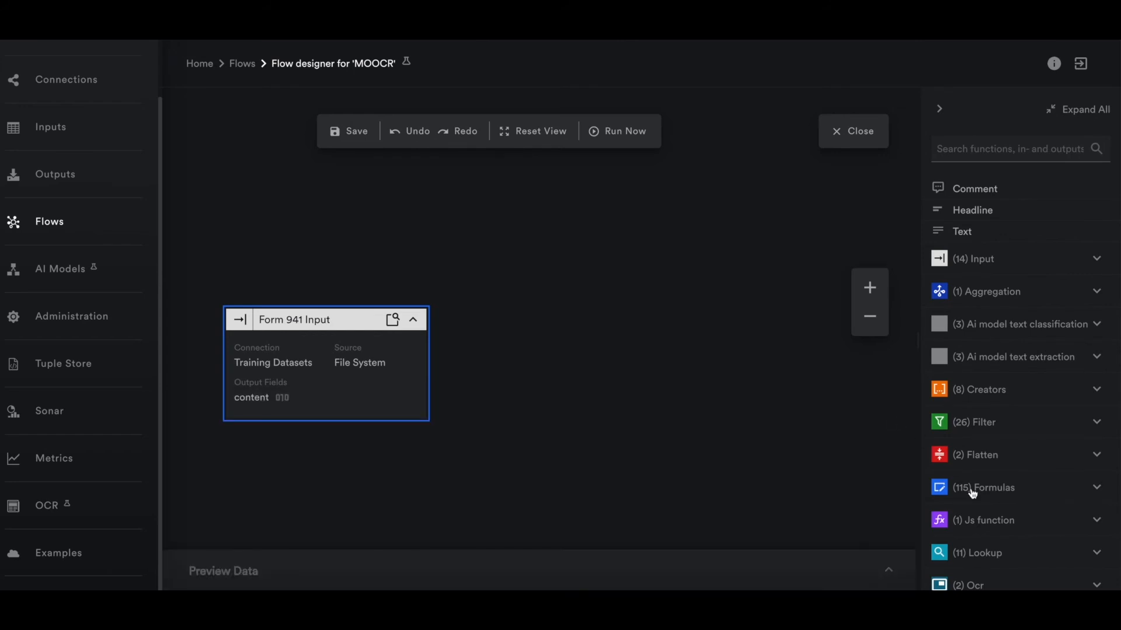
Add the MOOCR1 OCR function to the canvas, beside the Form 941 Input node
scroll(971, 493, down, 2)
click(1096, 517)
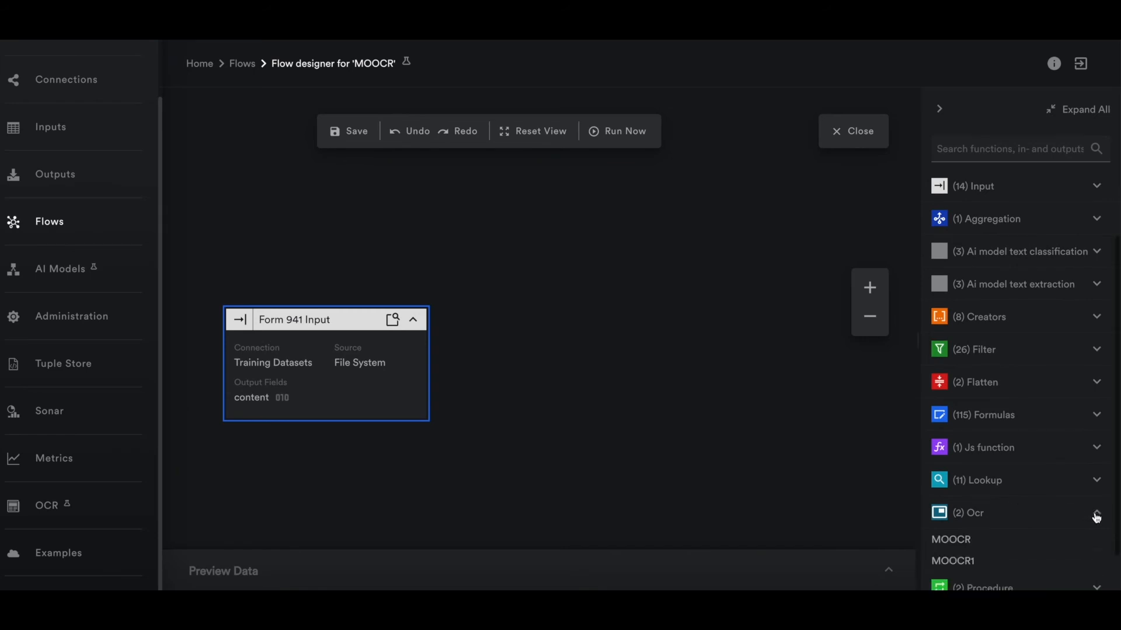
scroll(1053, 543, down, 1)
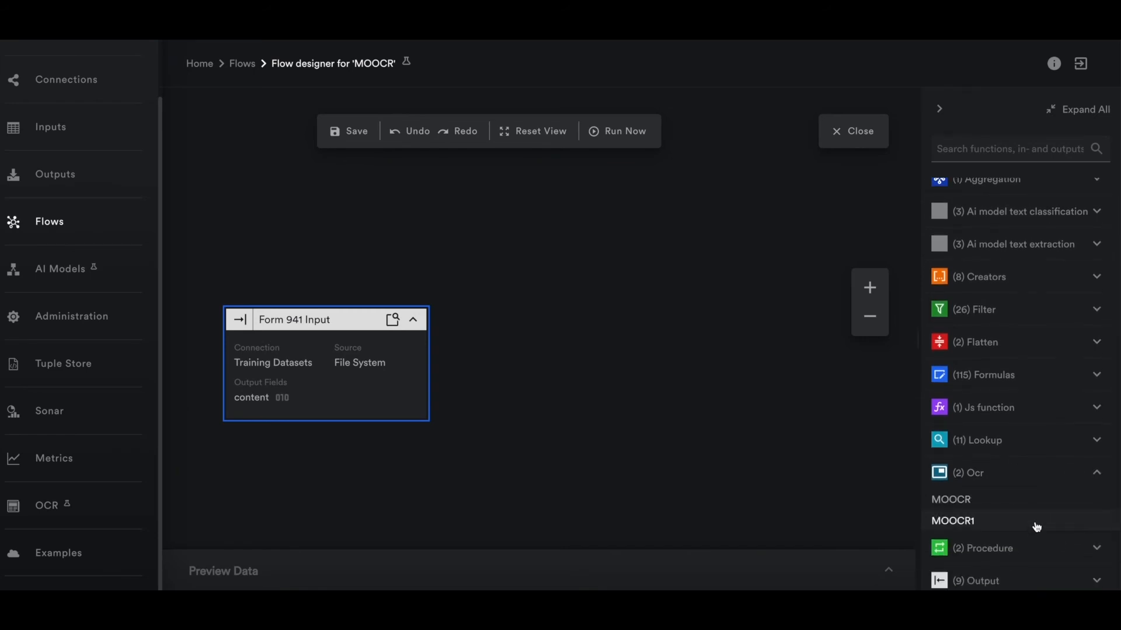
drag(1032, 520, 664, 364)
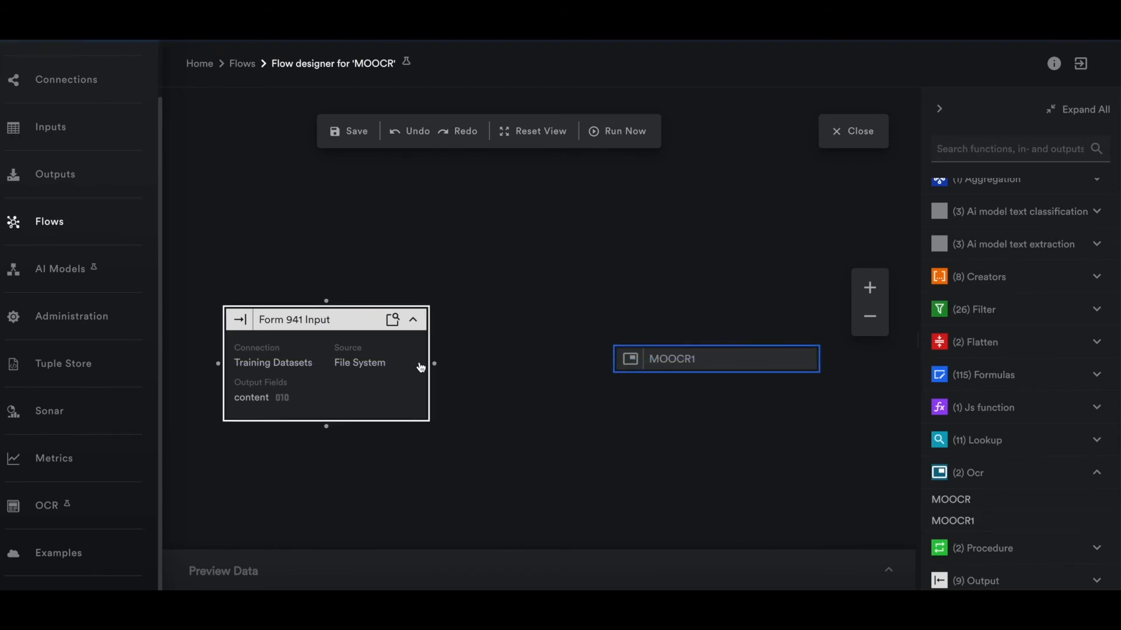
Connect Form 941 Input to MOOCR1 and accept the function configuration with content as the input field and the default output fields
drag(431, 363, 614, 363)
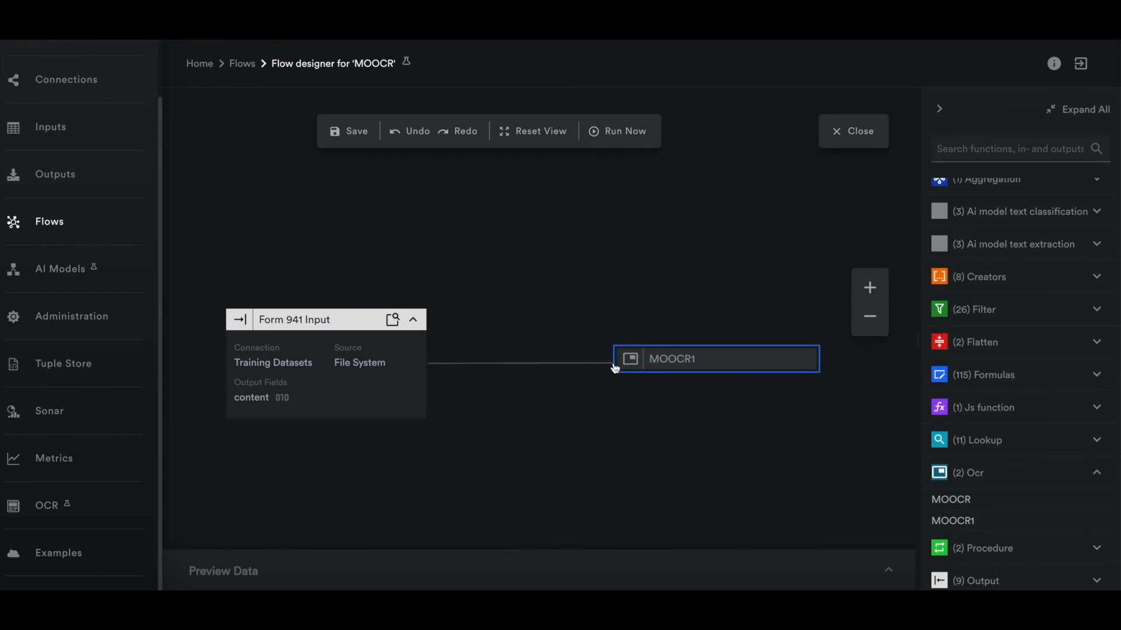
scroll(614, 363, down, 3)
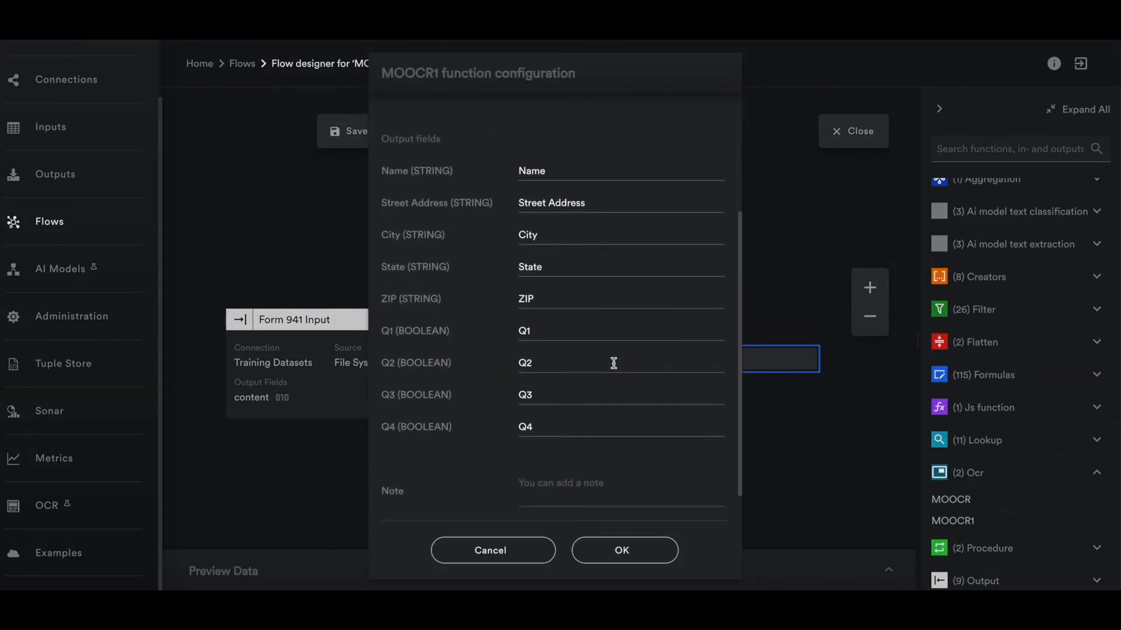
scroll(613, 363, up, 3)
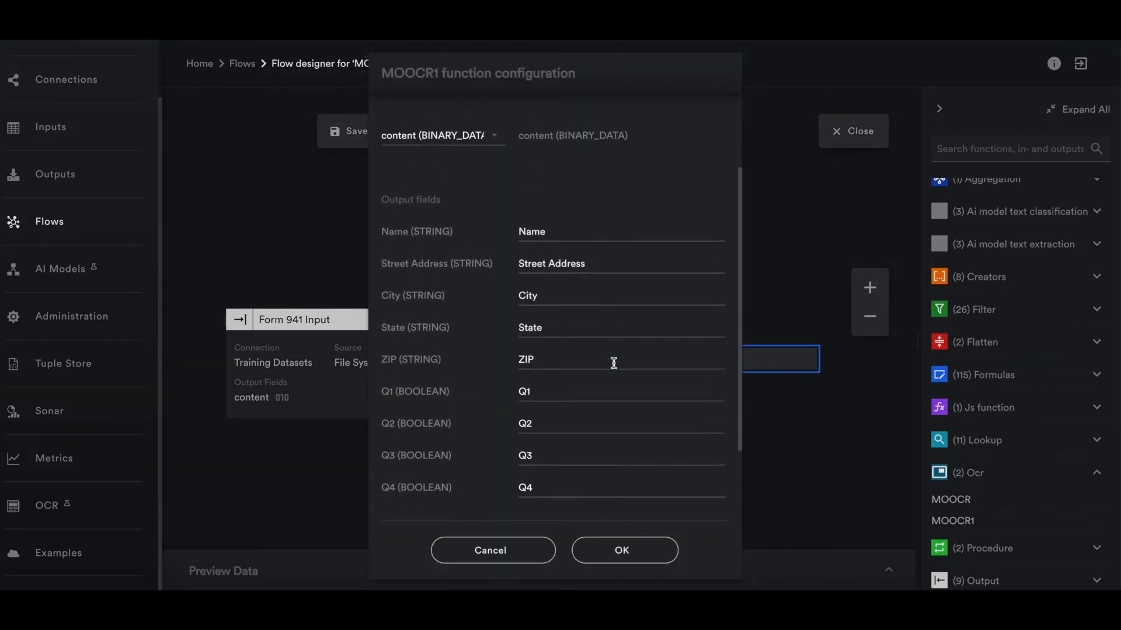
click(618, 555)
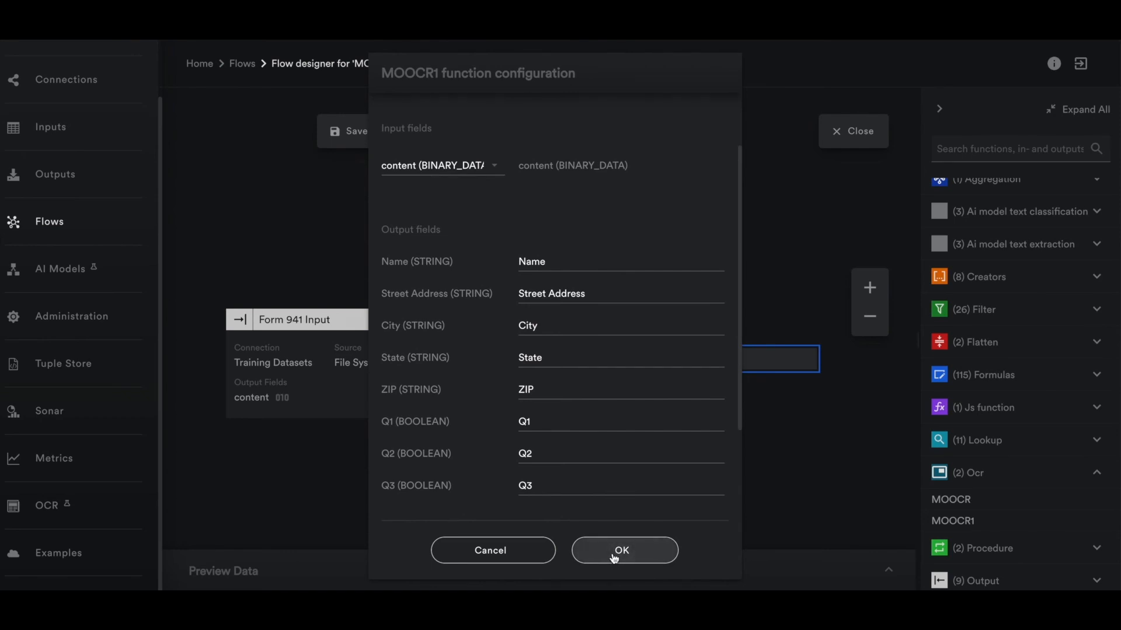
Reposition the MOOCR1 node level with its Form 941 Input connection and preview the function's output data
drag(659, 379, 662, 312)
click(804, 301)
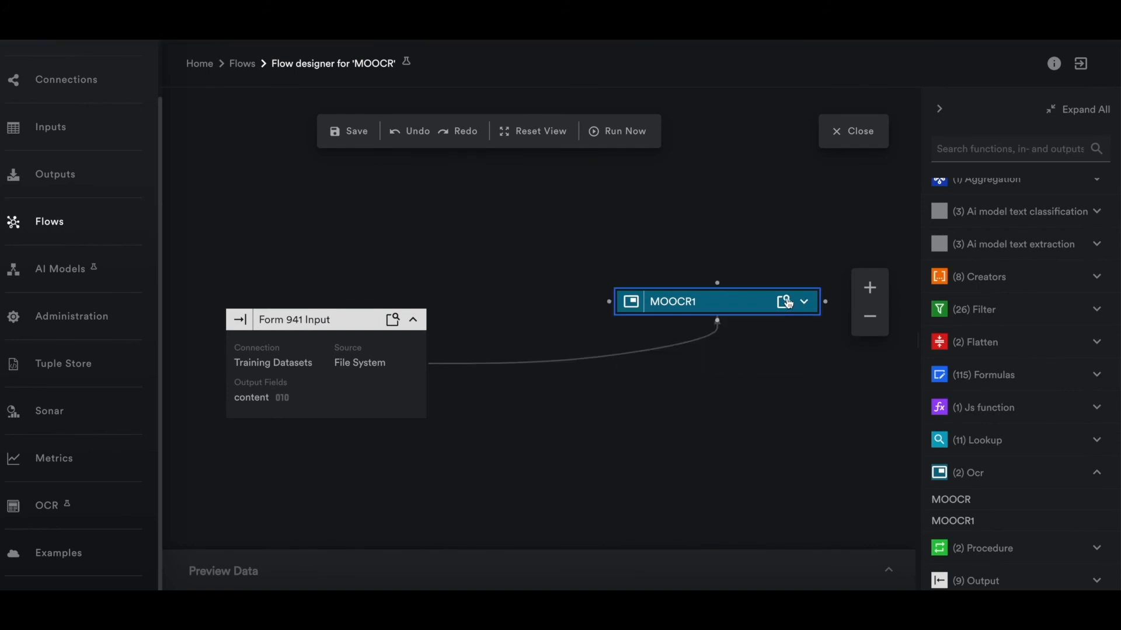
drag(733, 305, 740, 366)
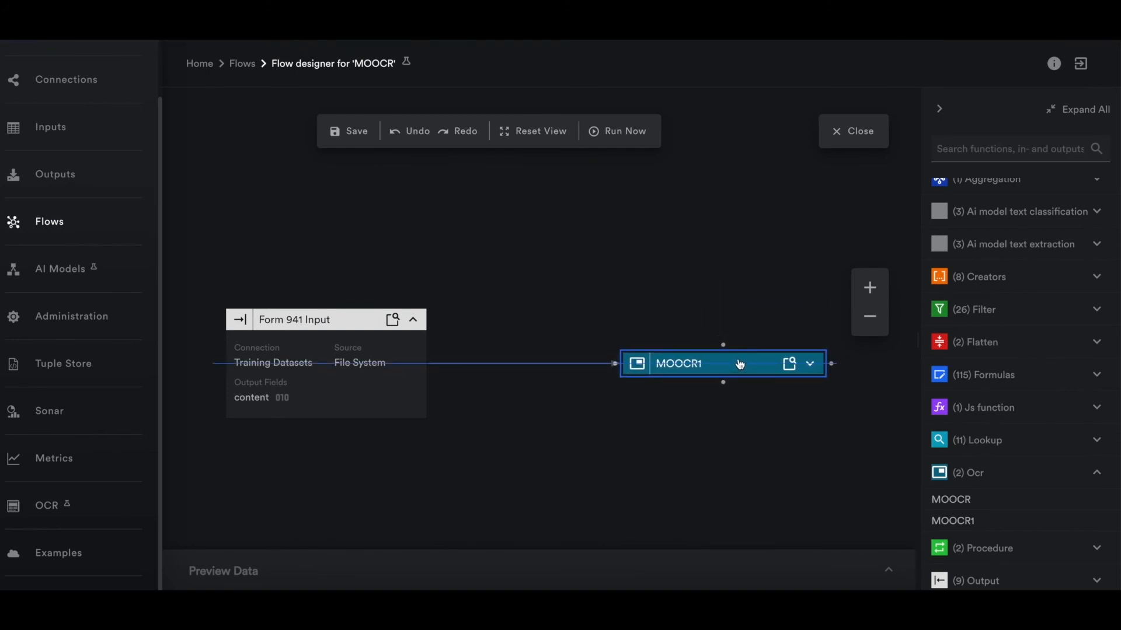
click(794, 366)
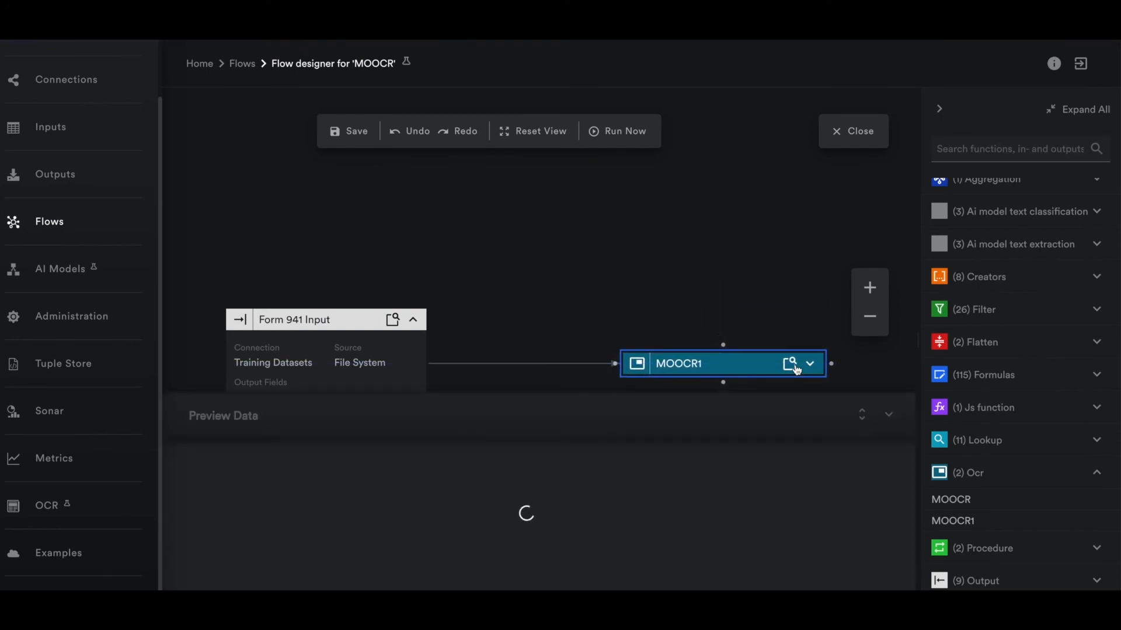